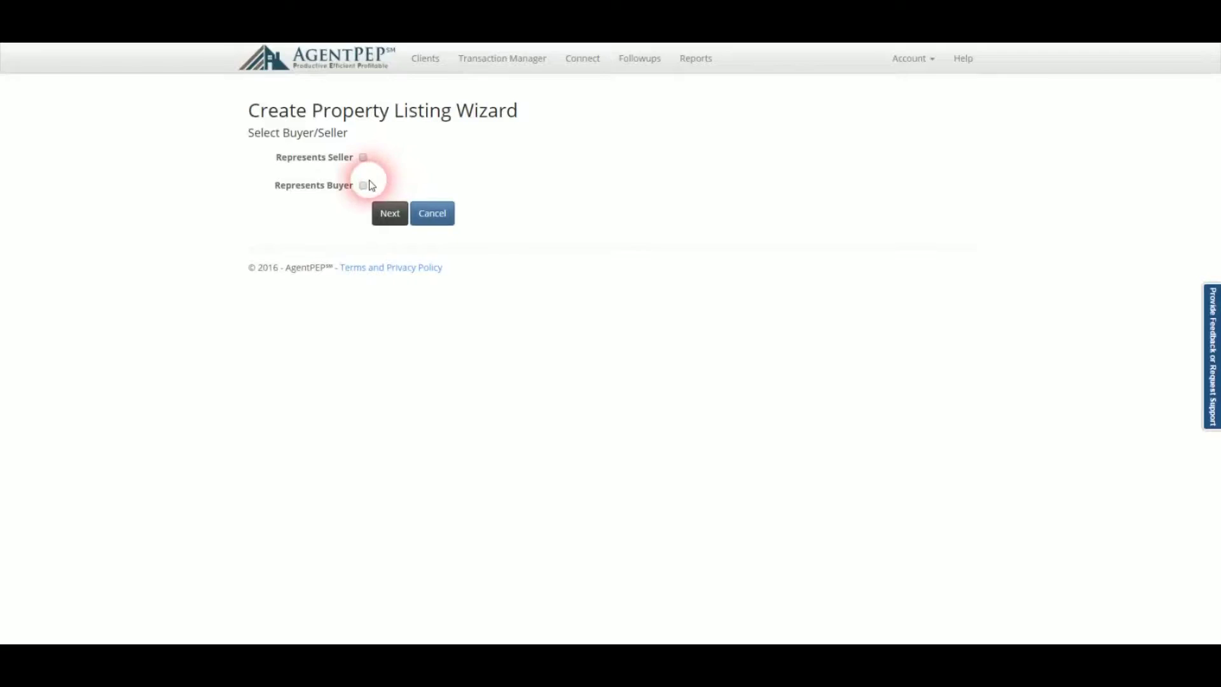
Start a seller-side listing for the existing client and open the property address list.
click(363, 159)
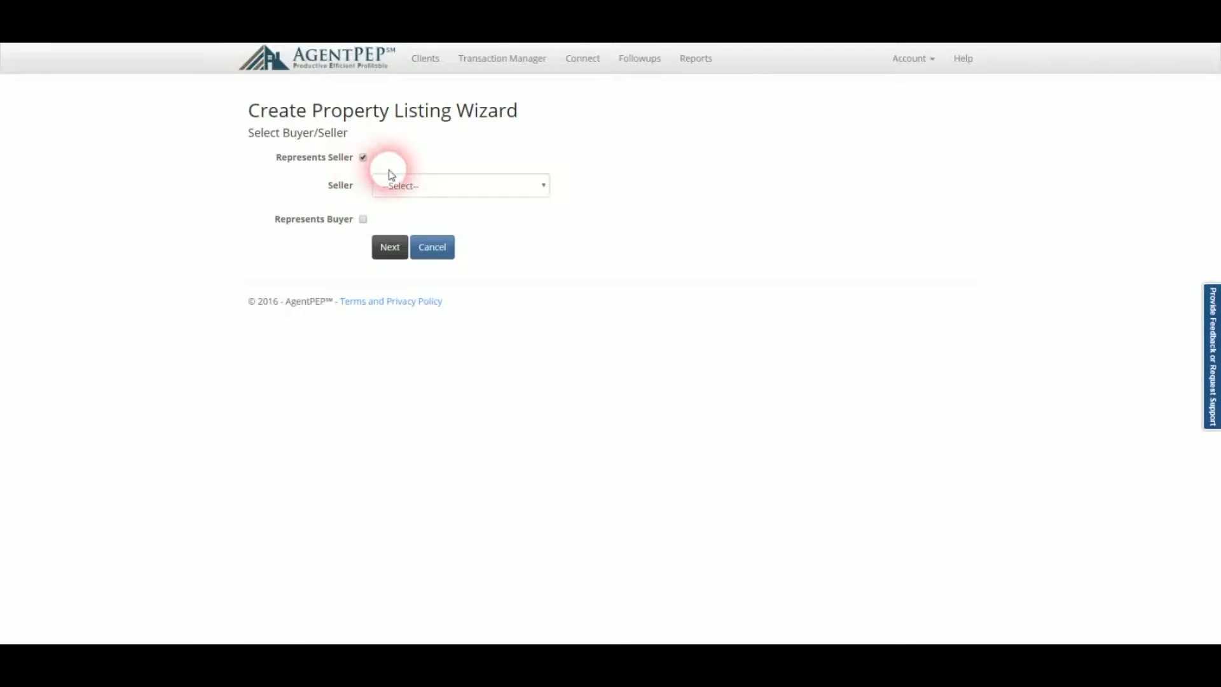
click(407, 184)
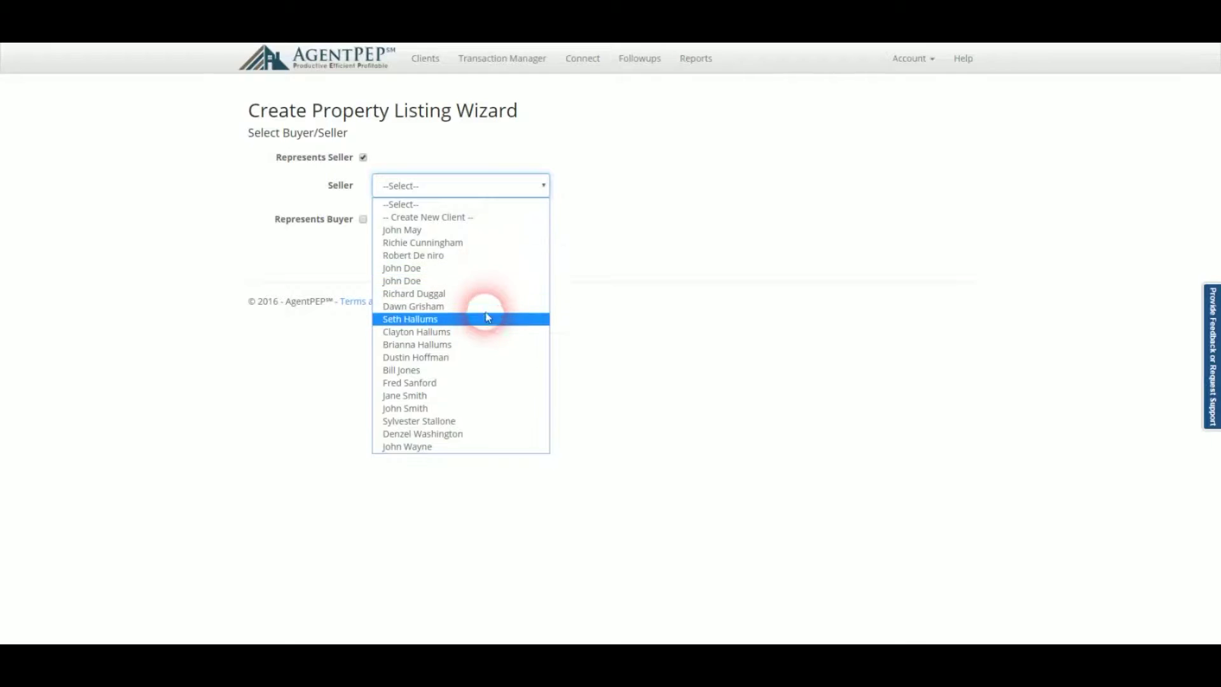
click(485, 372)
click(400, 263)
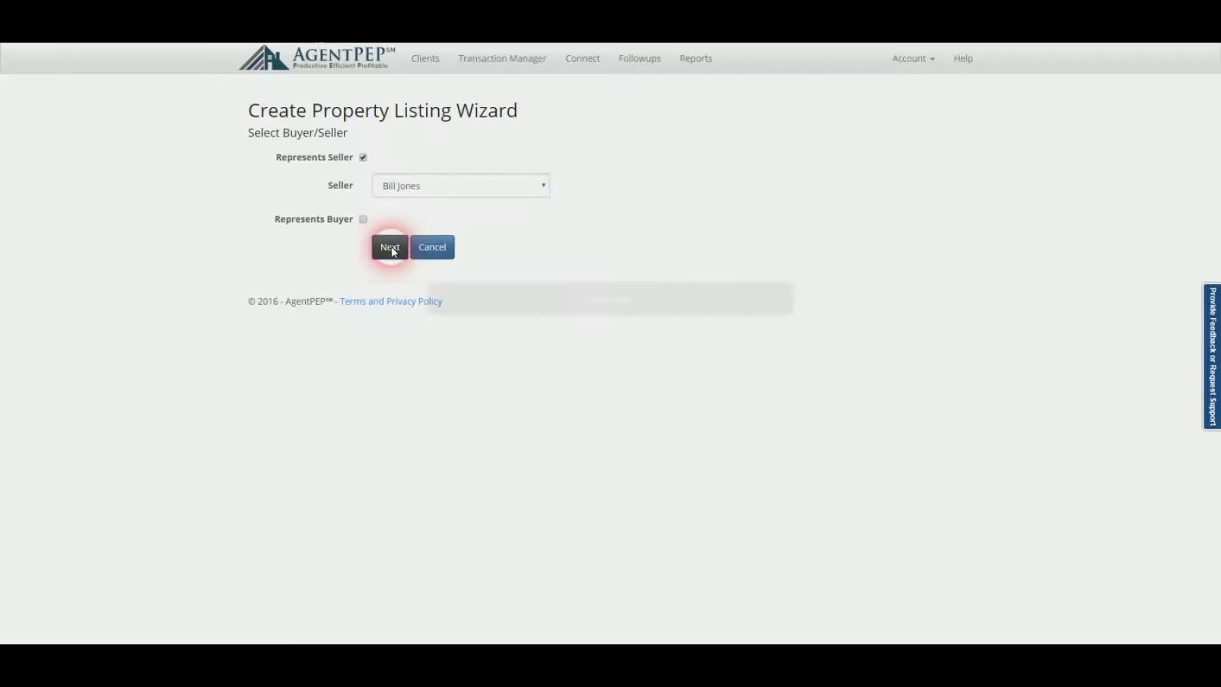
click(410, 142)
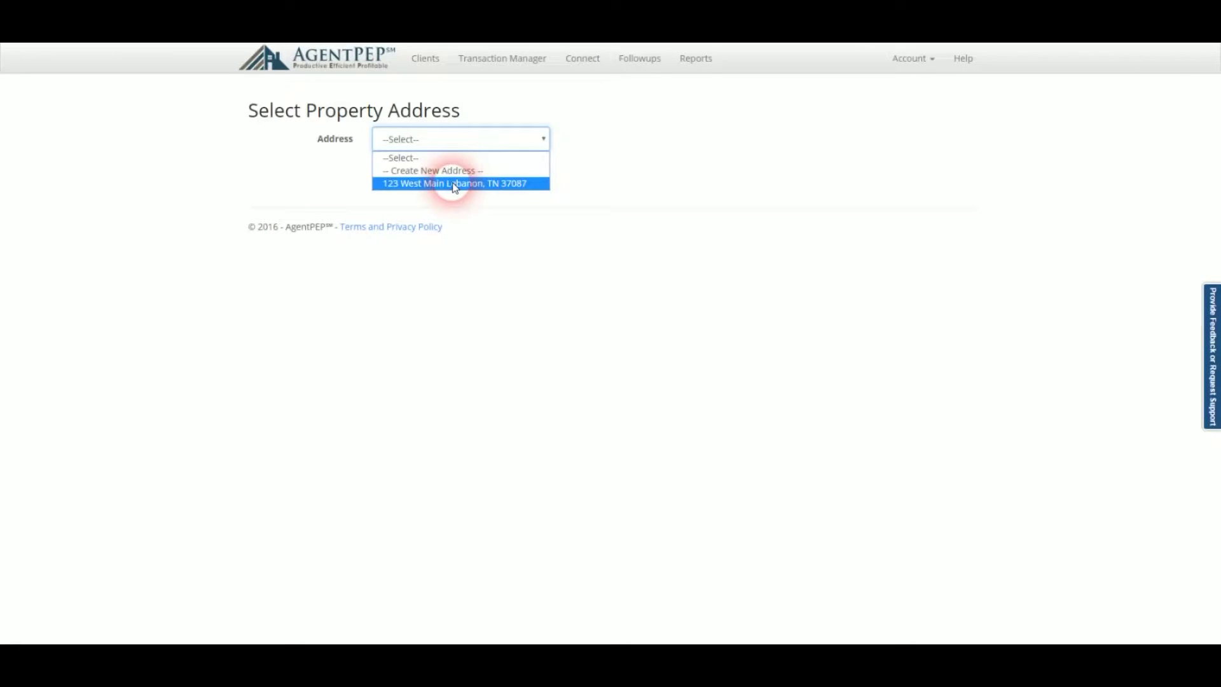
click(456, 184)
click(428, 183)
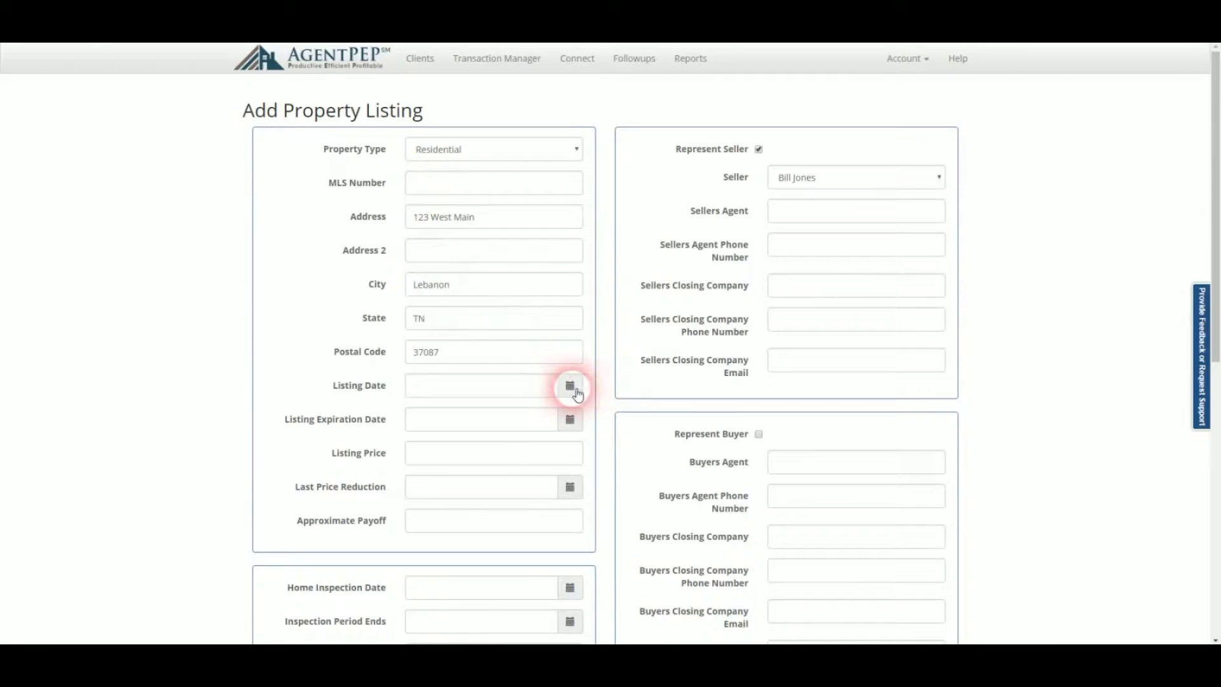
Set listing date 8/30/2016, expiration 10/8/2016 and listing price 399900.
click(567, 388)
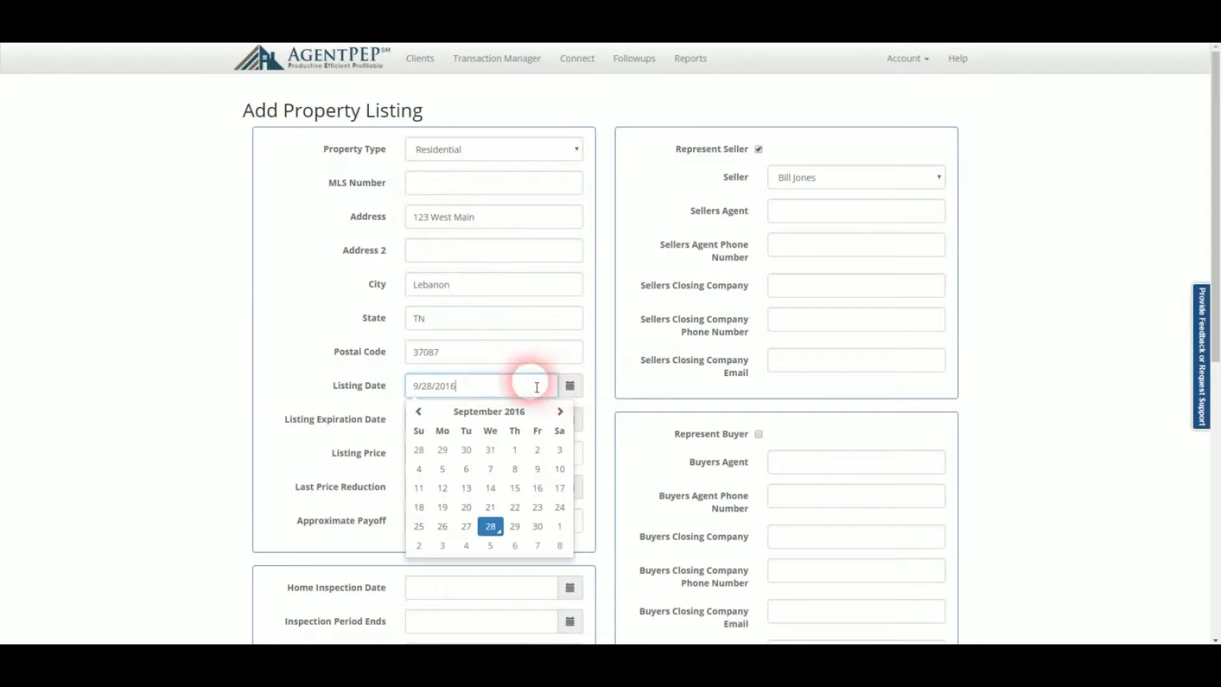
click(466, 449)
click(570, 419)
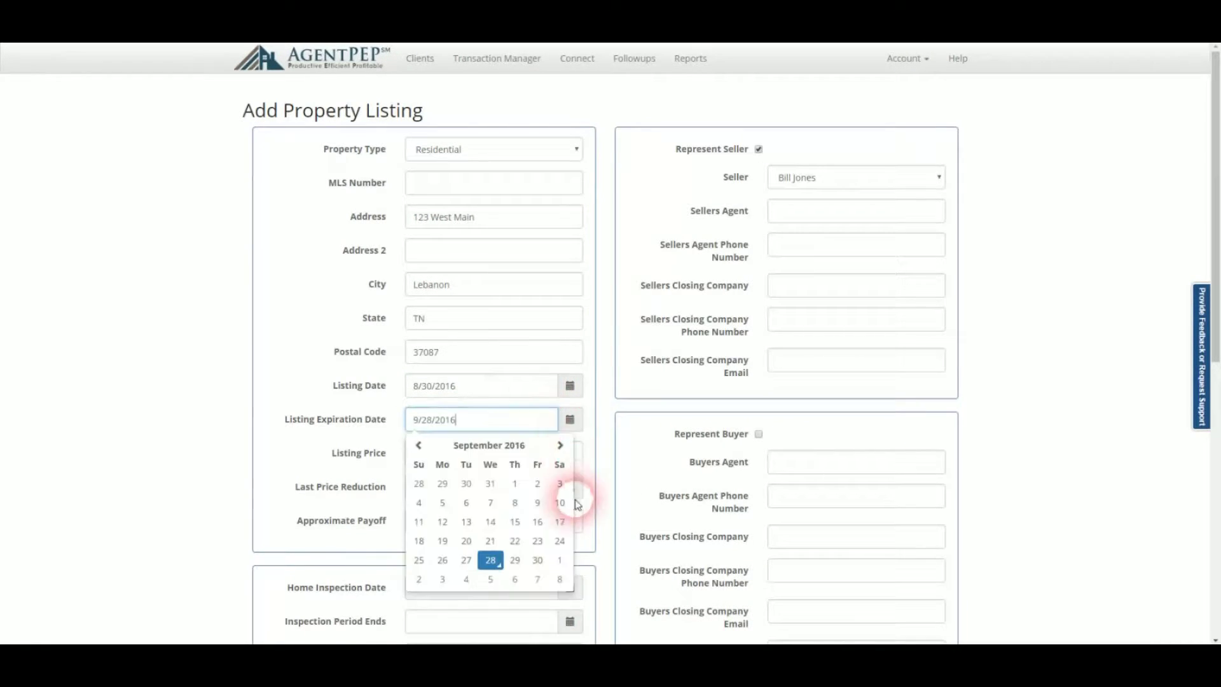
click(561, 579)
click(550, 456)
text(3)
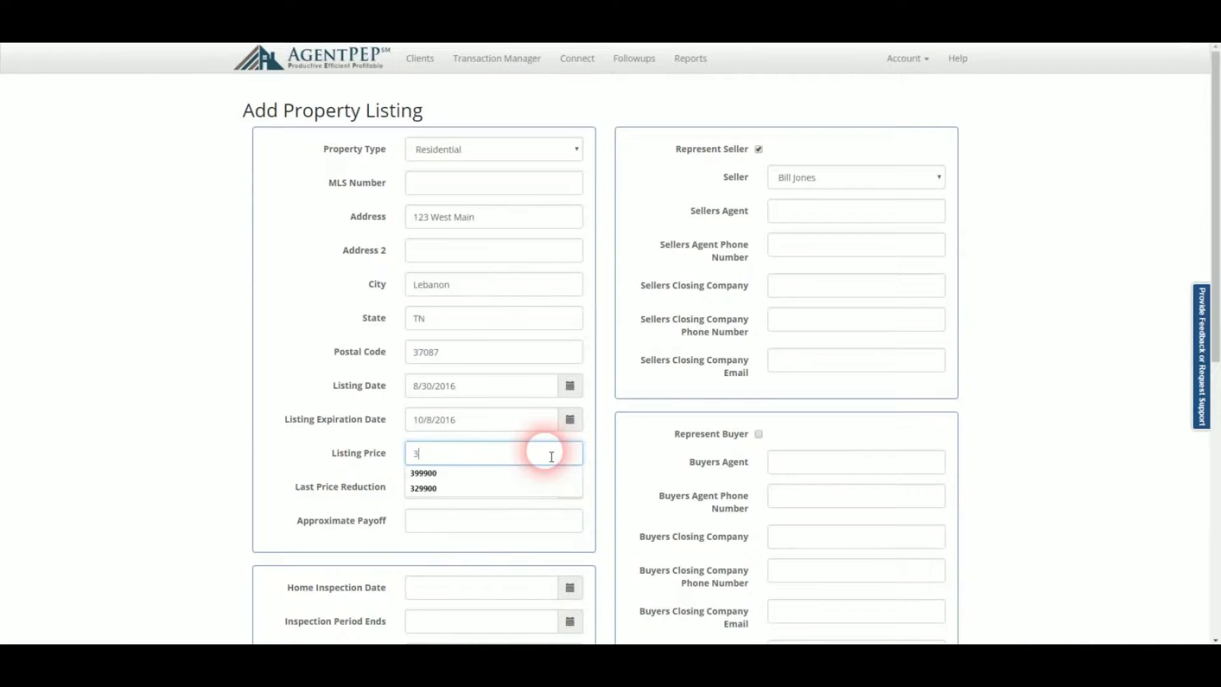
text(99900)
key(Tab)
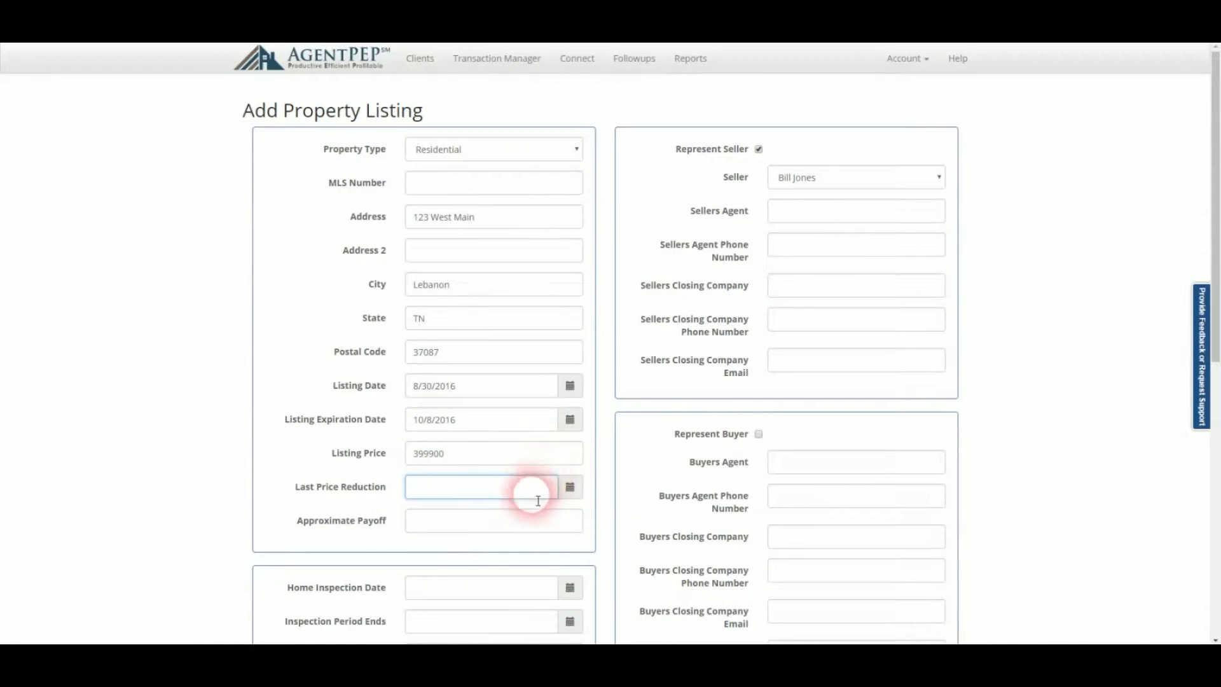
scroll(550, 474, down, 3)
scroll(534, 444, down, 1)
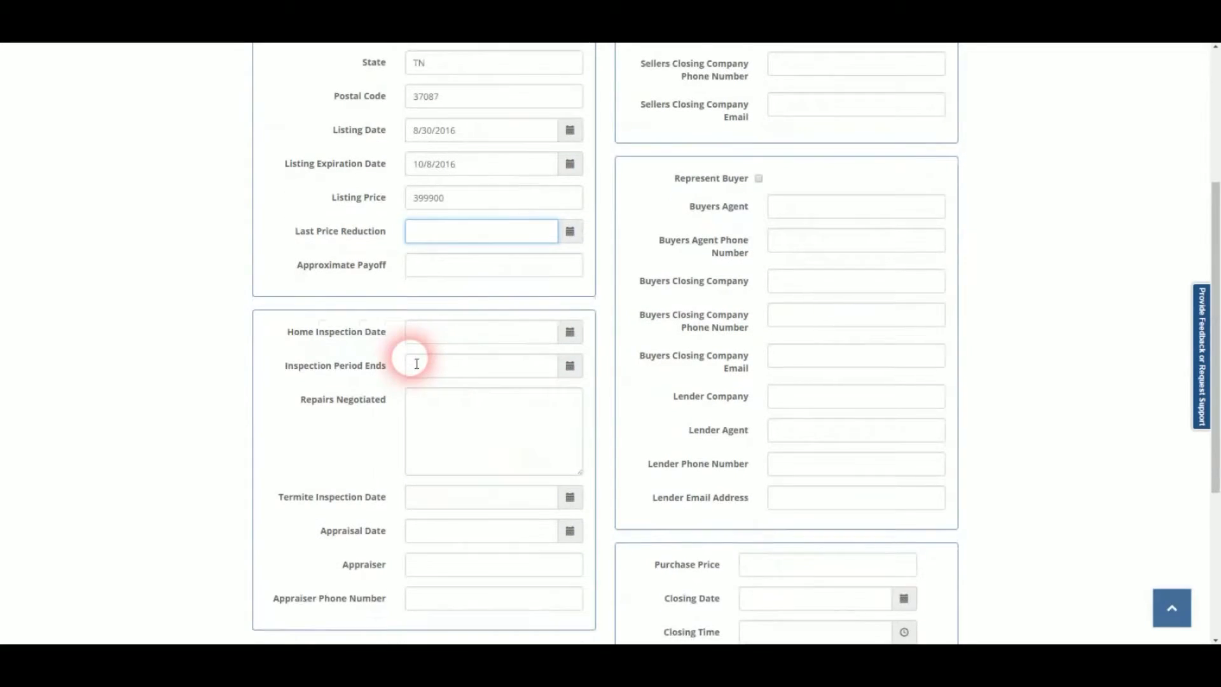
scroll(410, 356, down, 2)
scroll(411, 360, down, 3)
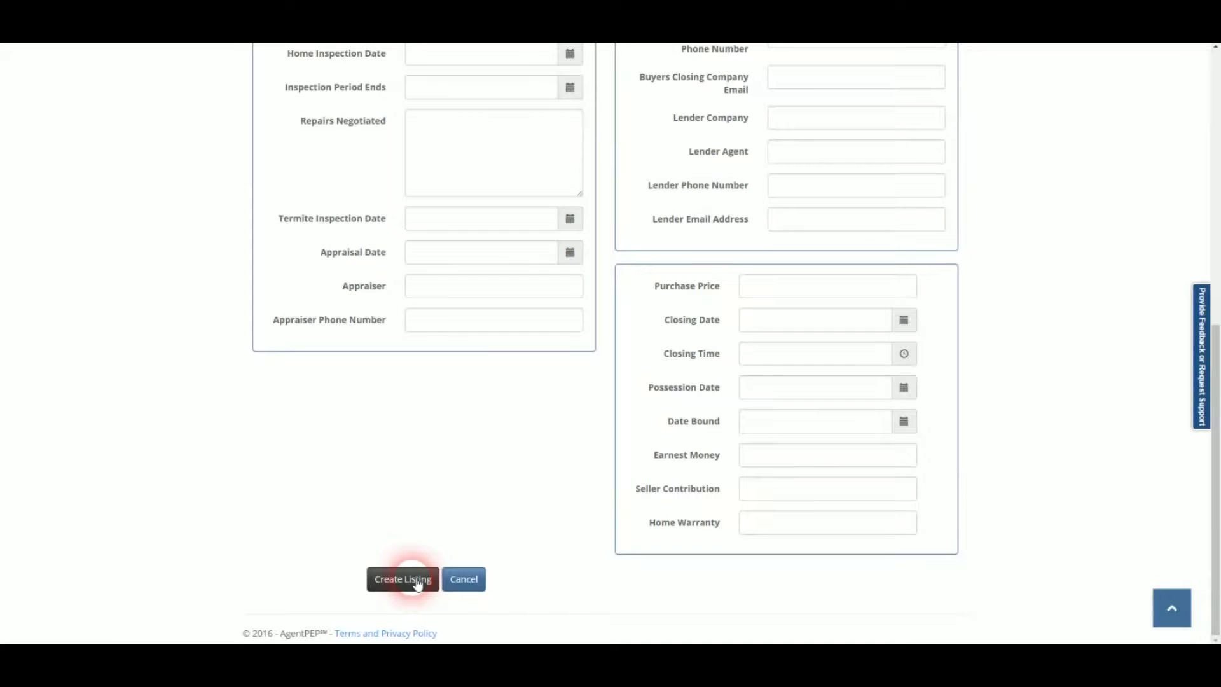
click(417, 580)
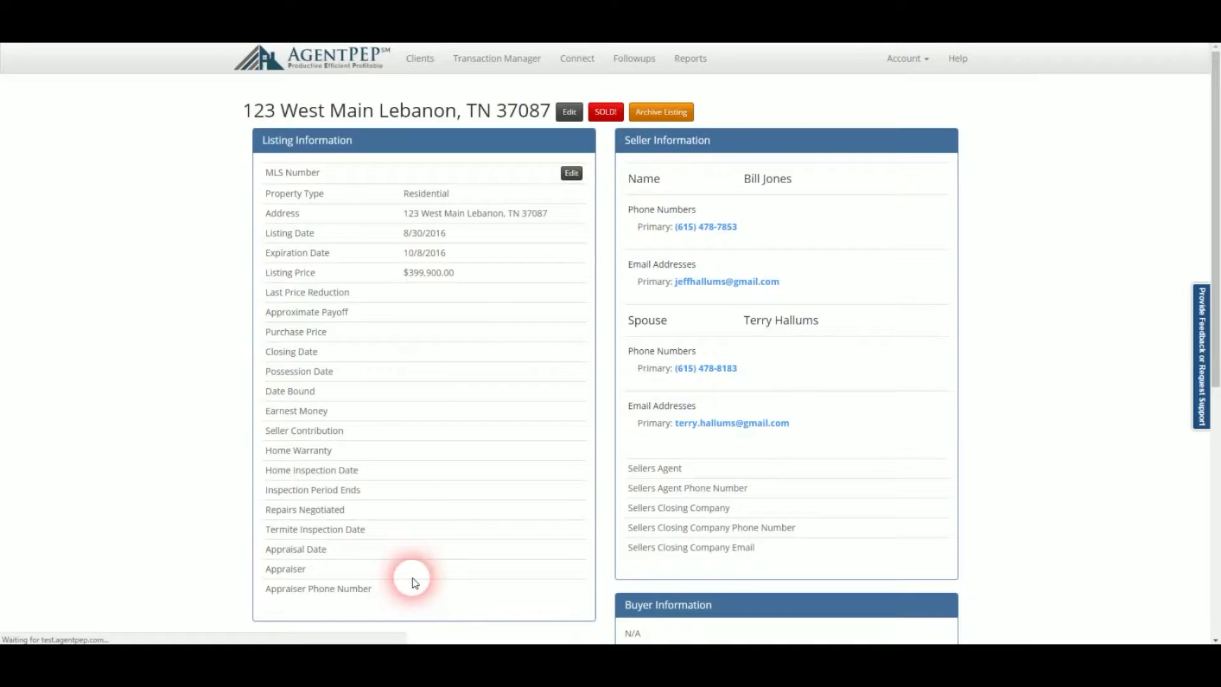
Set inspection 10/5/2016, inspection end 10/6/2016, termite 9/29/2016 and appraisal 10/3/2016.
click(571, 181)
scroll(559, 246, down, 3)
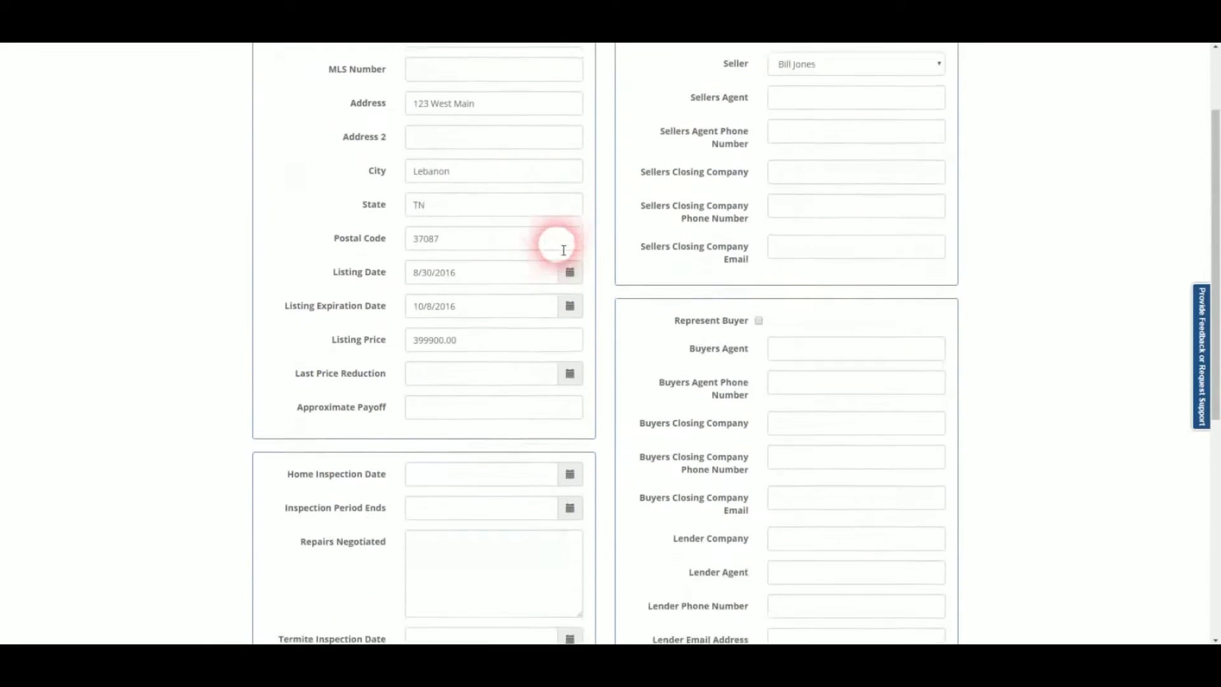
click(569, 460)
click(490, 409)
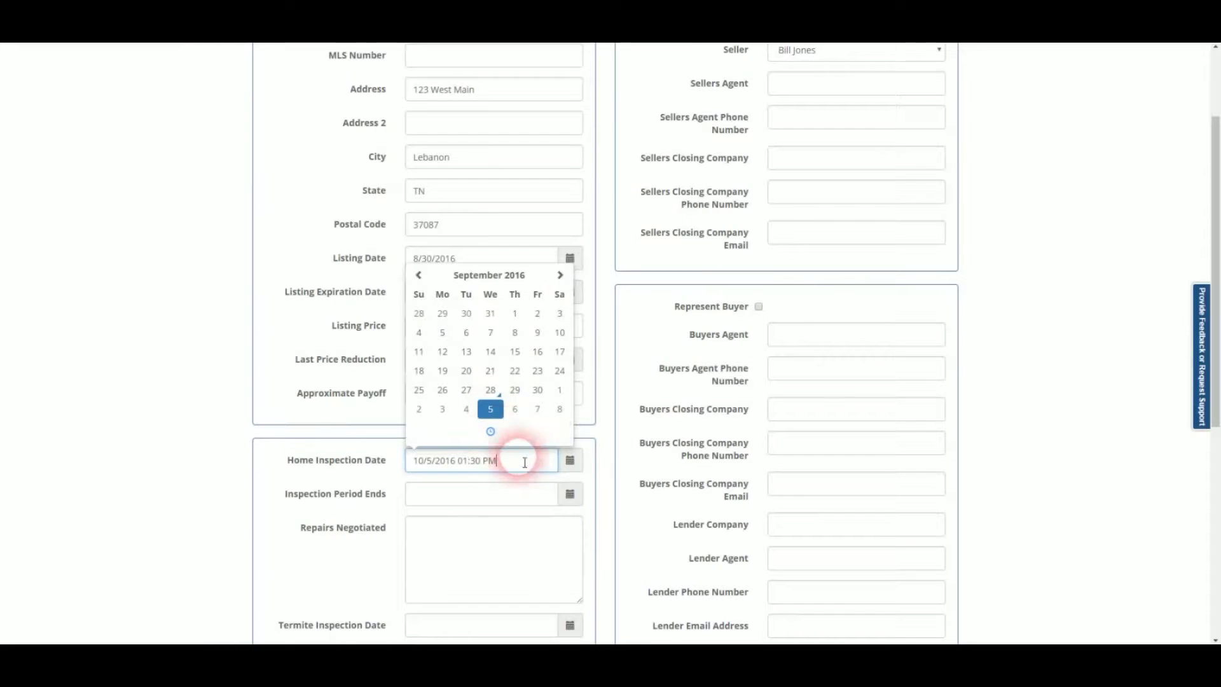
click(569, 492)
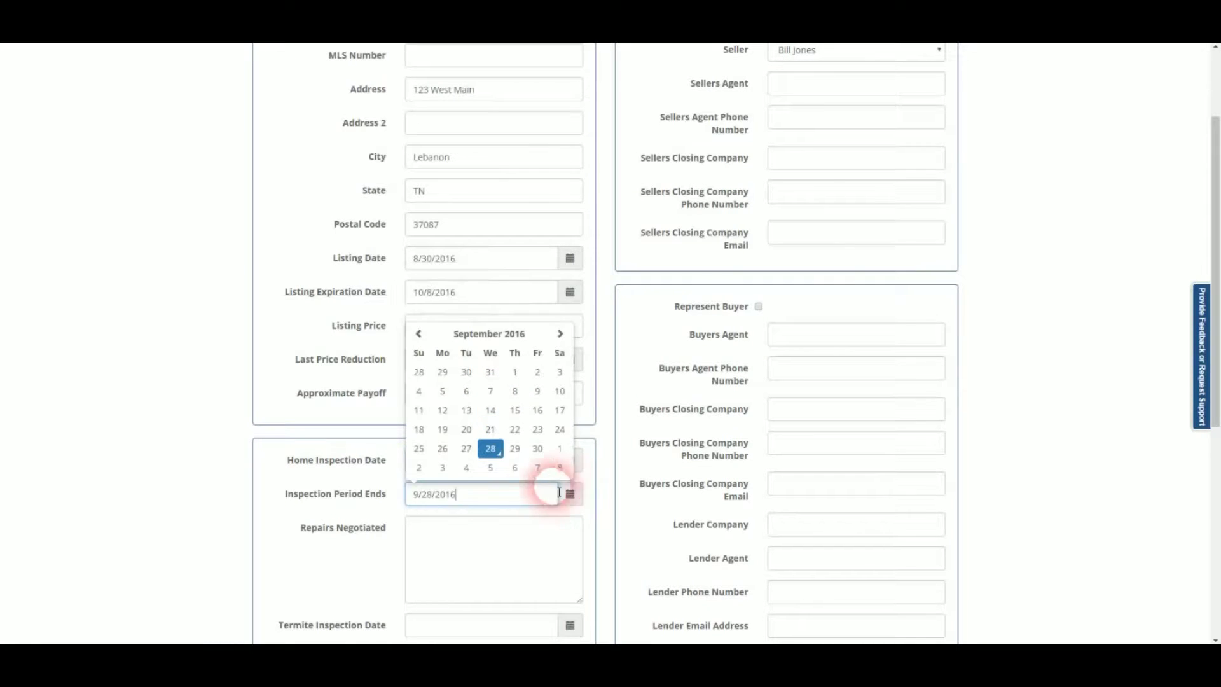
click(515, 470)
scroll(516, 509, down, 3)
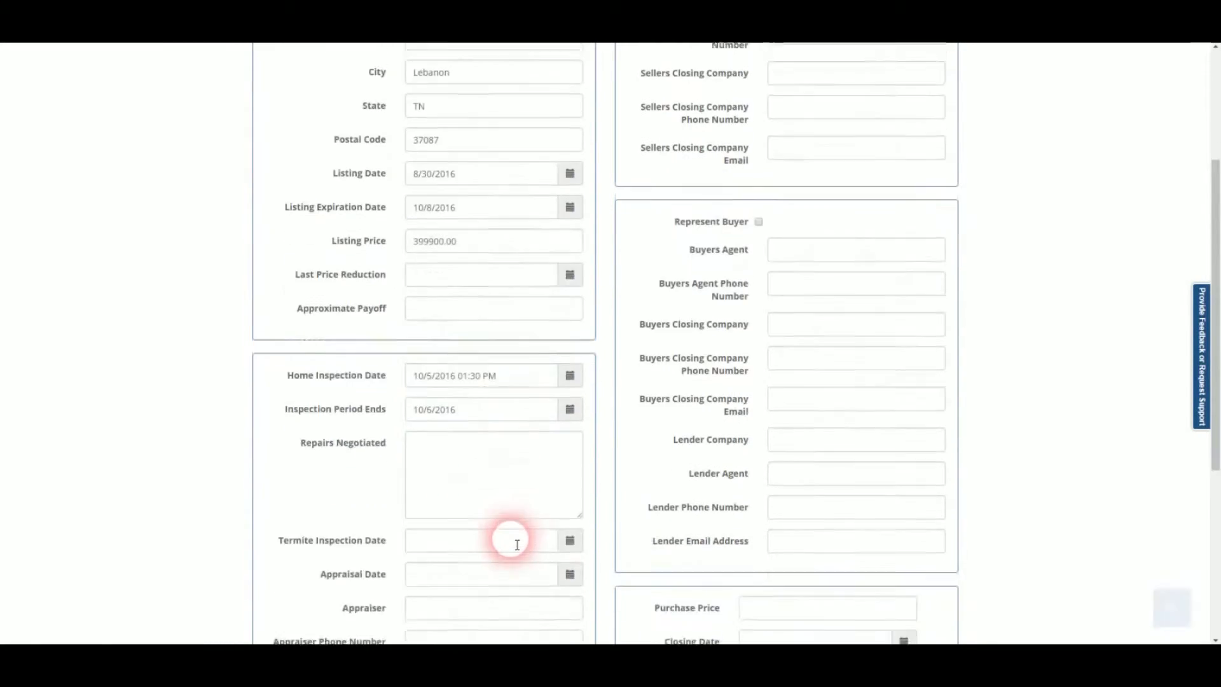
click(568, 433)
click(517, 365)
click(558, 457)
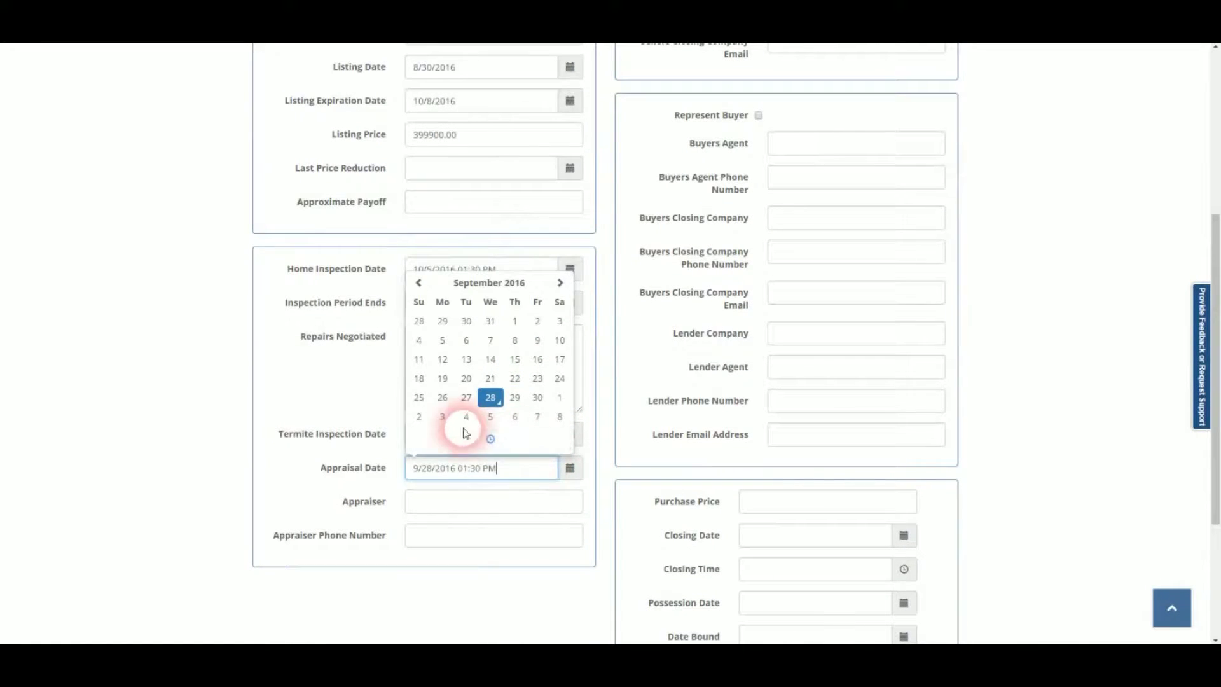
click(443, 417)
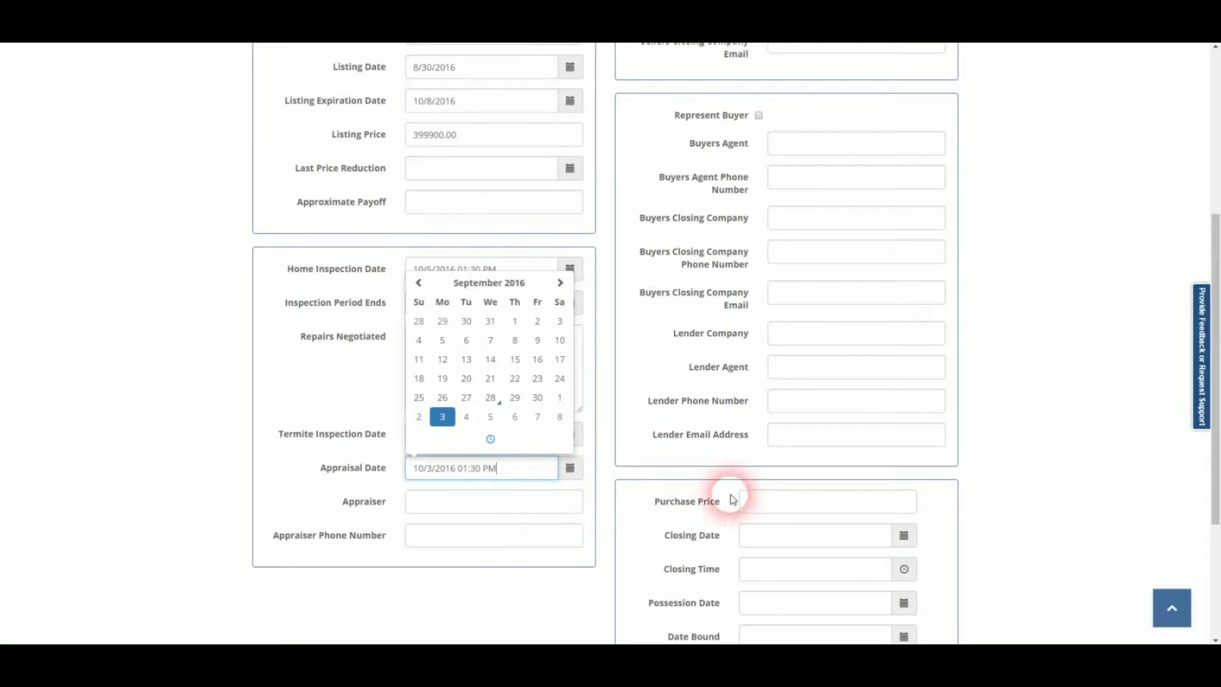
Enter purchase price 350000, closing 10/8/2016 12:30 PM and possession 10/8/2016.
click(763, 502)
text(350)
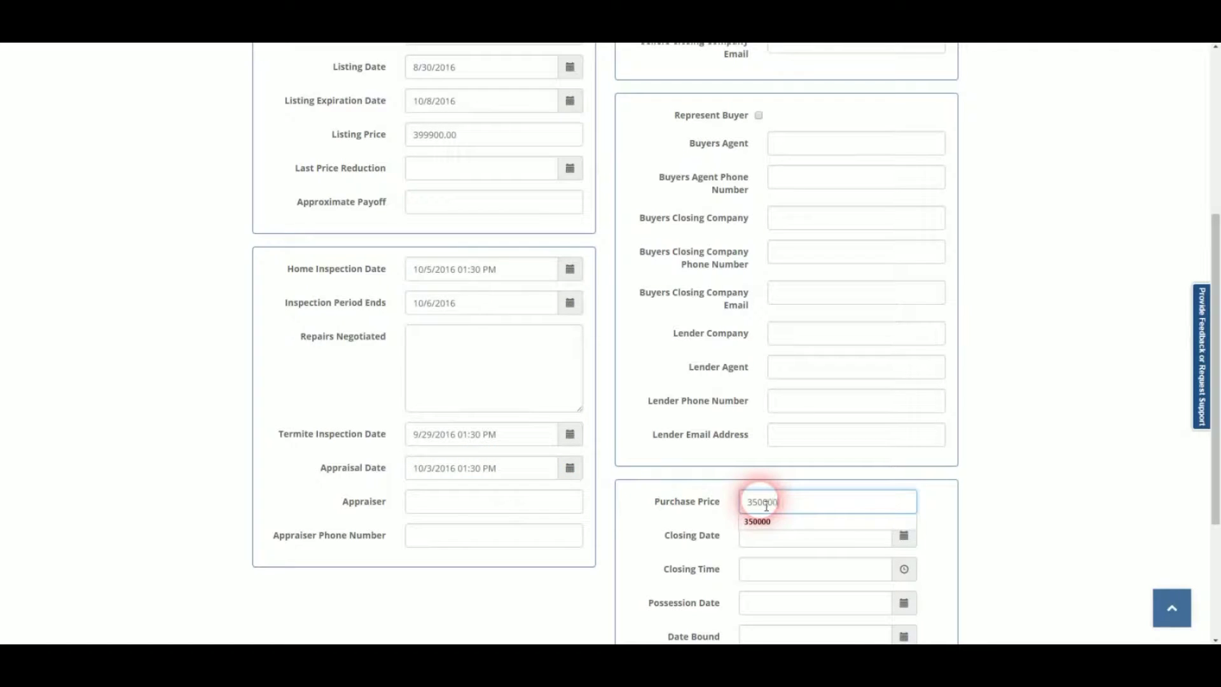
text(000)
click(904, 535)
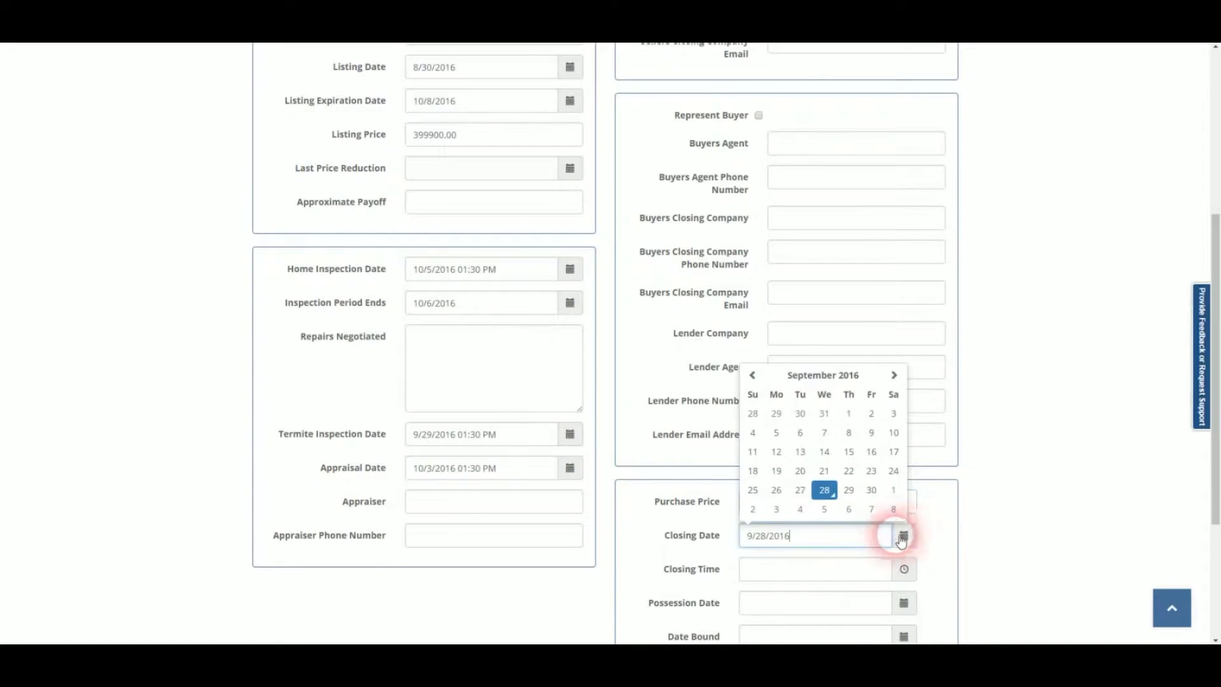
click(894, 511)
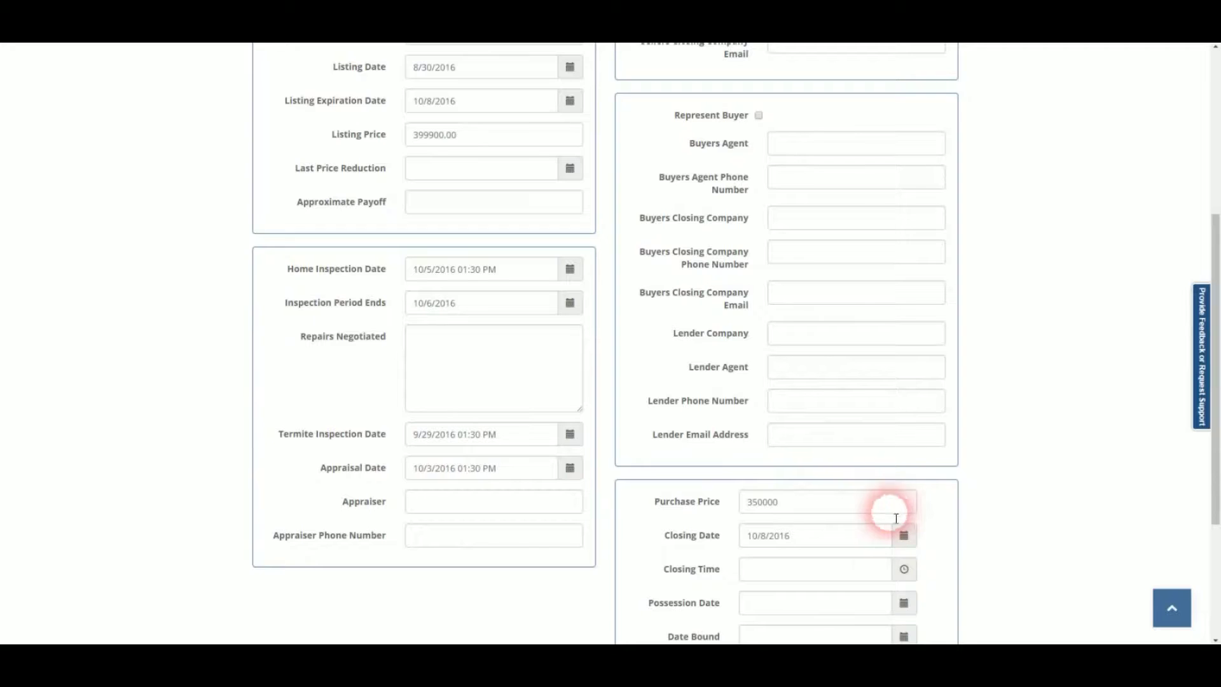
click(903, 570)
click(765, 525)
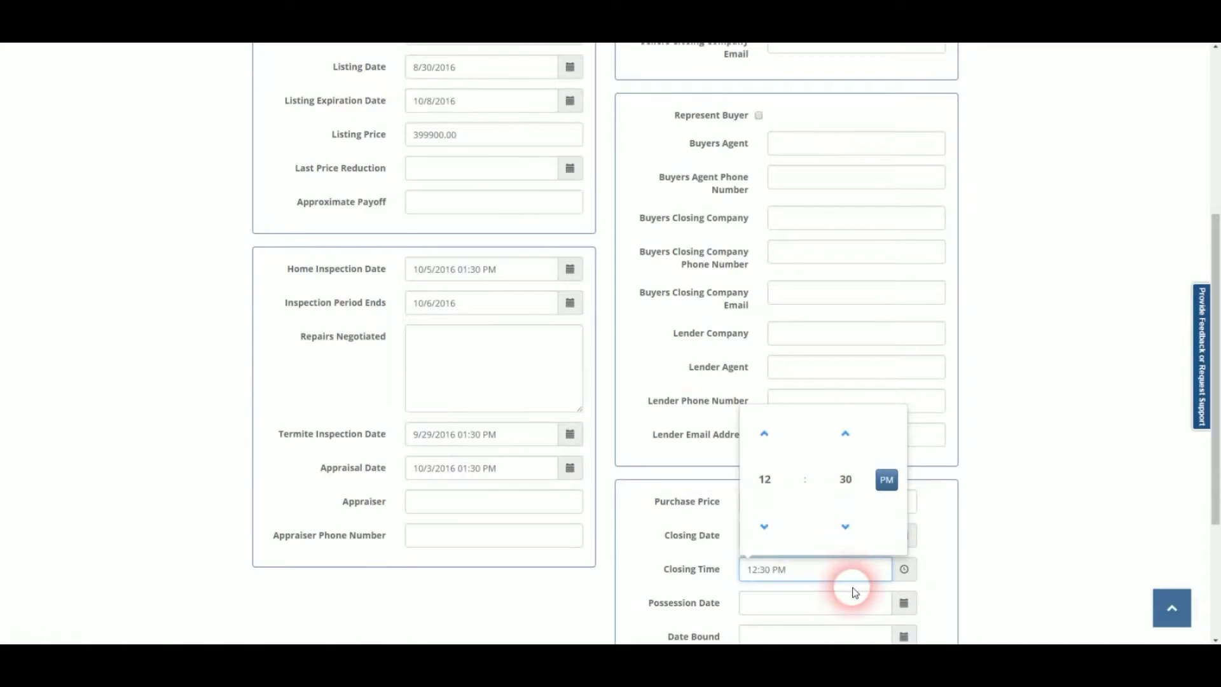
click(901, 603)
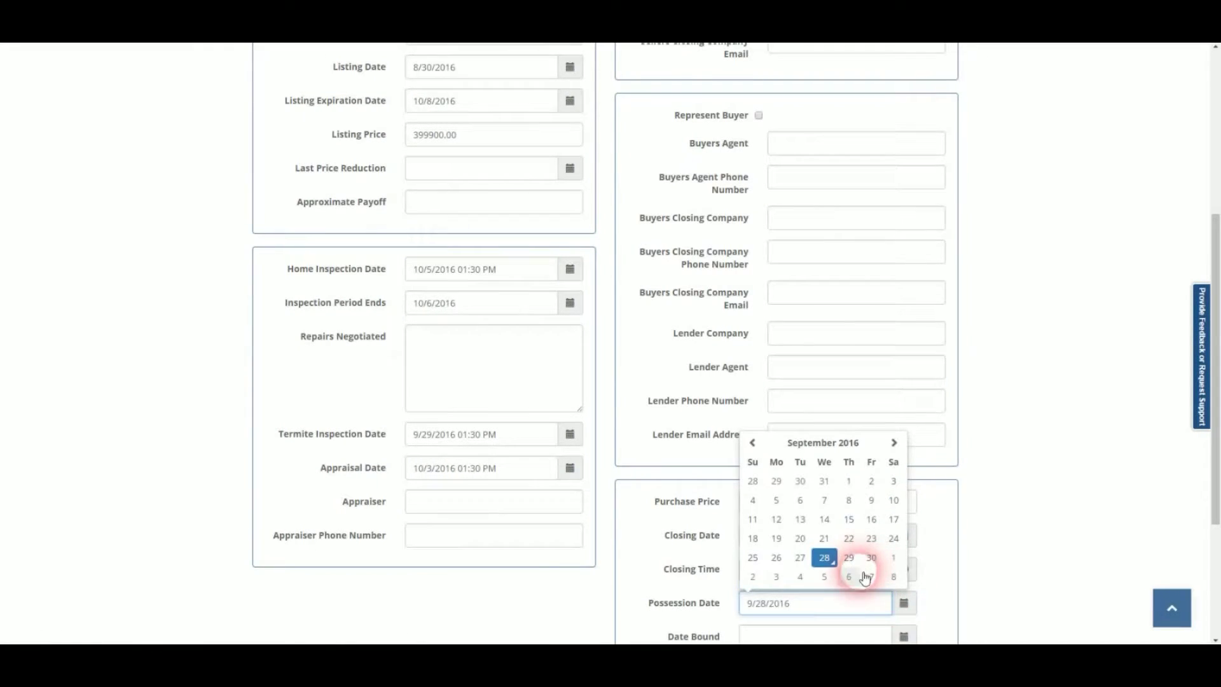
click(894, 576)
Set Date Bound to 9/19/2016 and save the updated listing.
scroll(956, 574, down, 2)
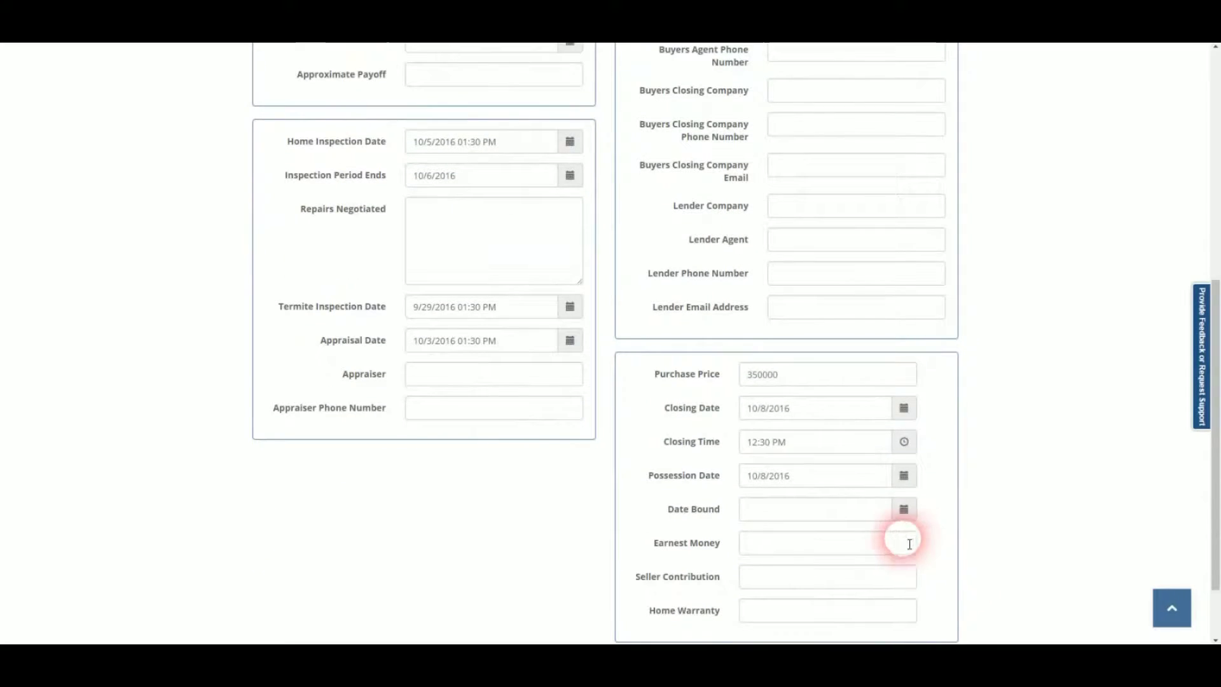
click(906, 514)
click(774, 447)
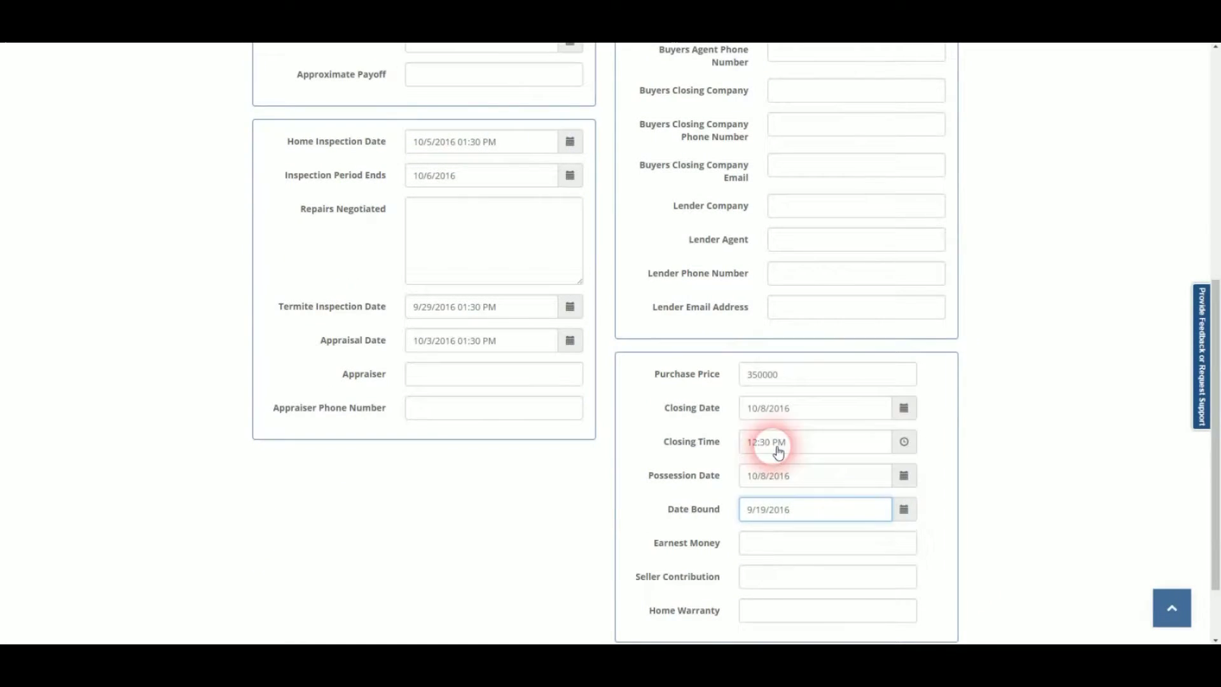
scroll(382, 486, down, 2)
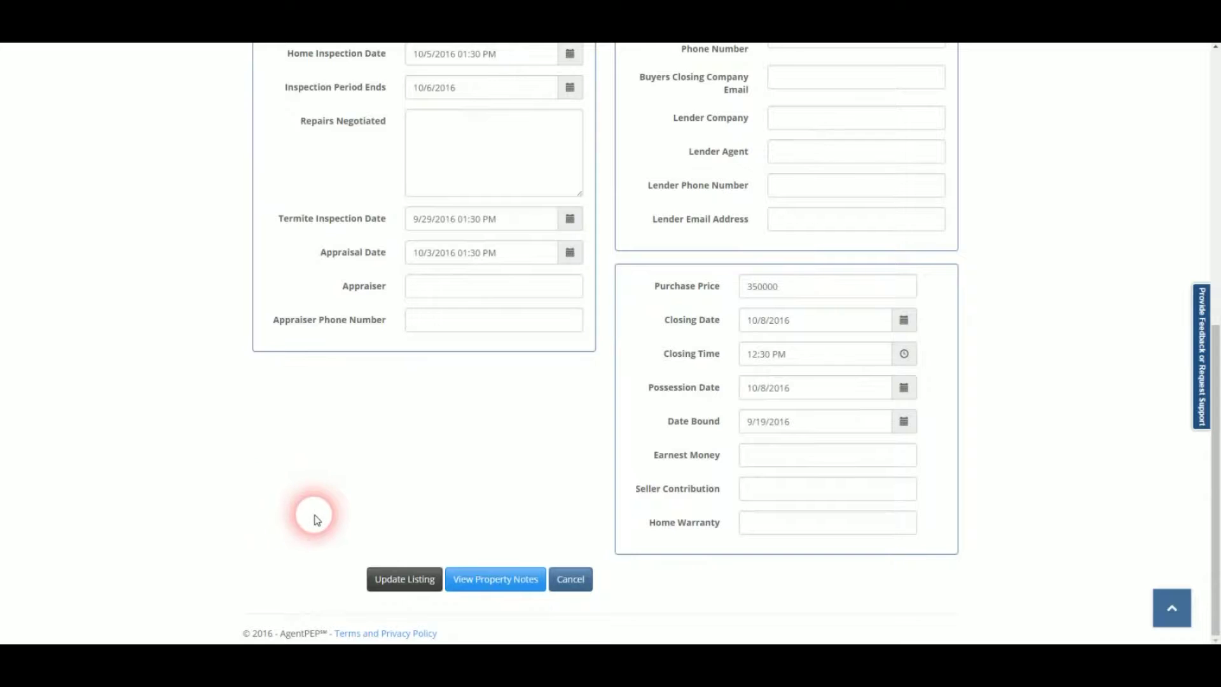
click(405, 579)
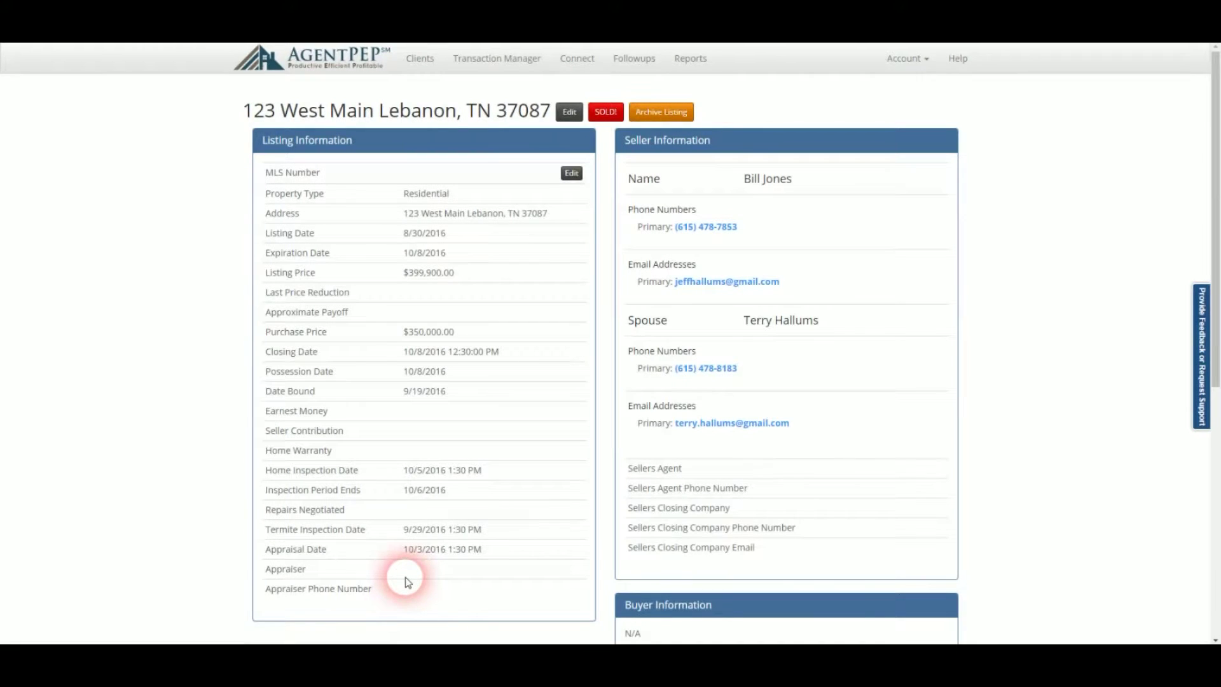
Write a new listing note 'No showings tomorrow' and let the seller view it.
scroll(405, 575, down, 7)
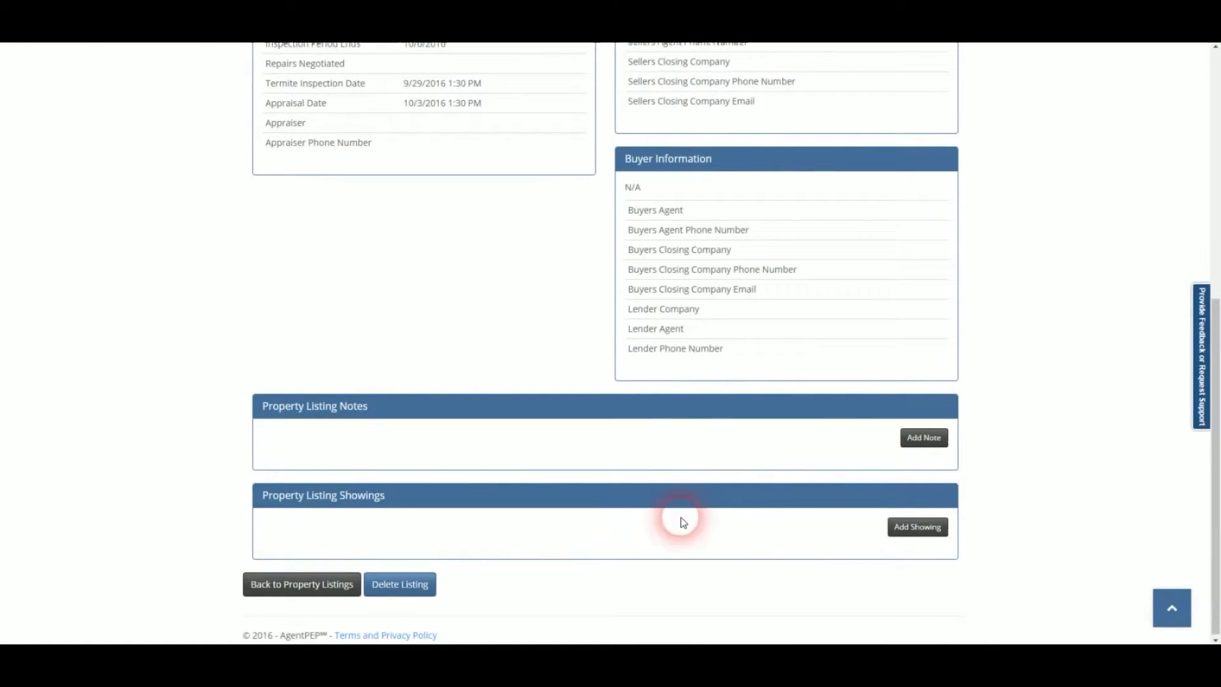
click(925, 443)
click(461, 189)
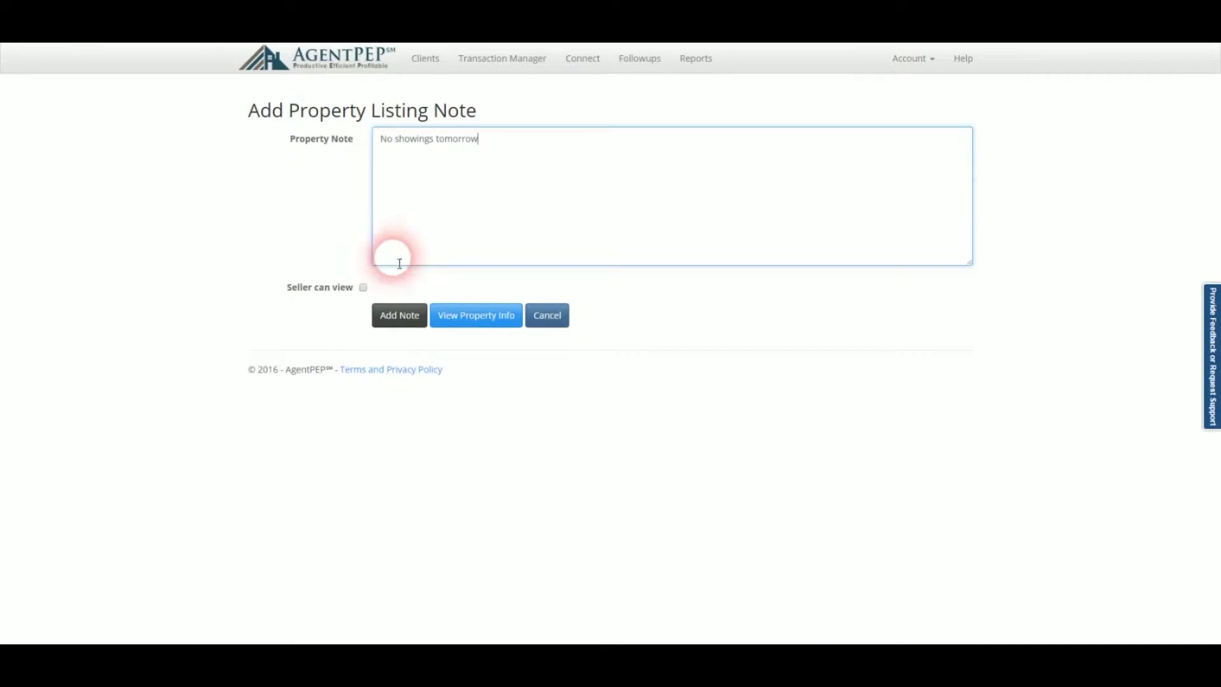
click(363, 288)
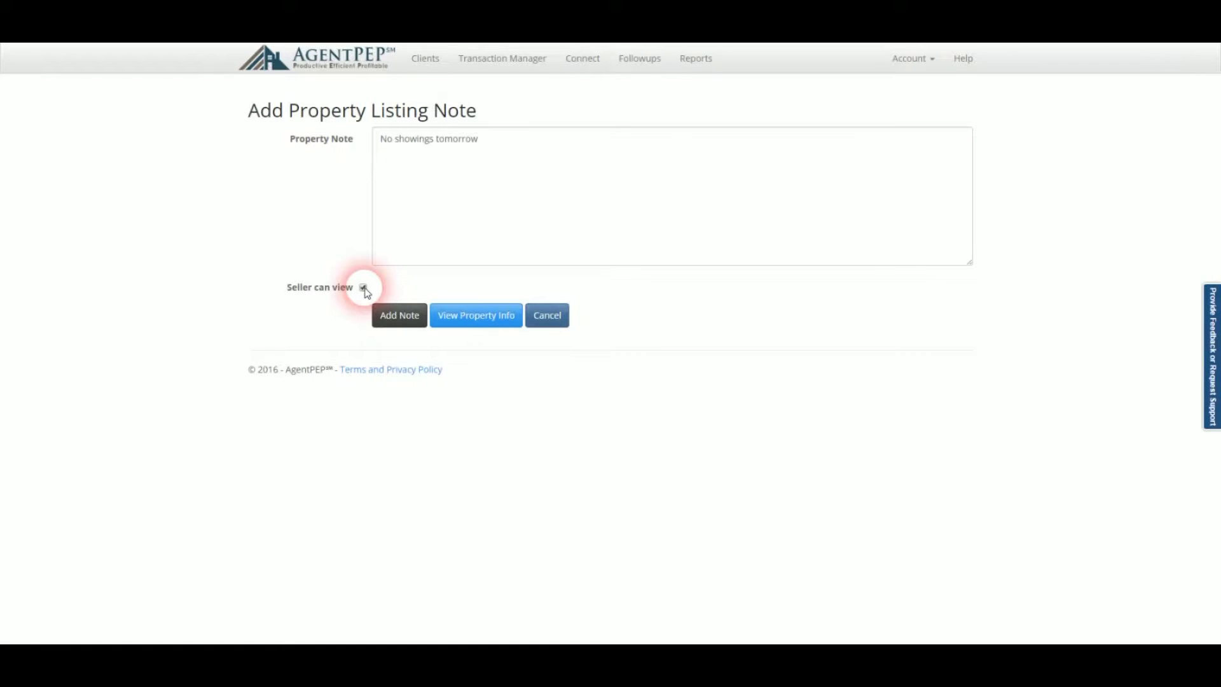
Briefly show then hide the property info, and add the note.
click(472, 315)
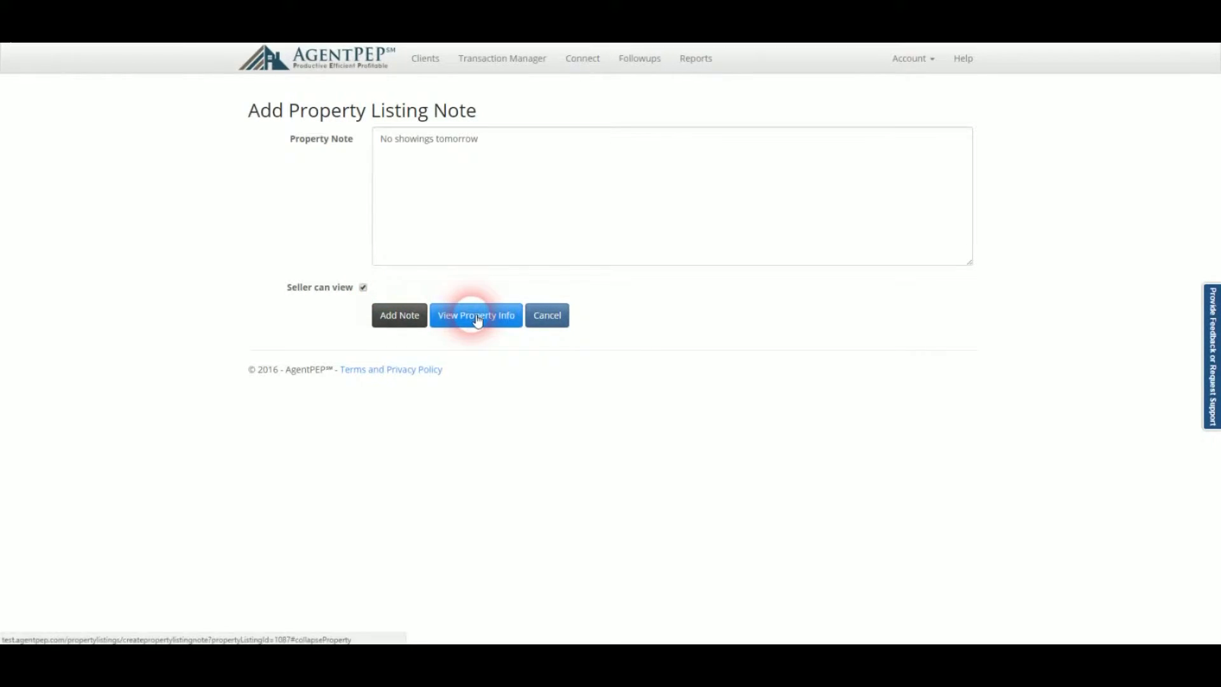
scroll(510, 482, down, 5)
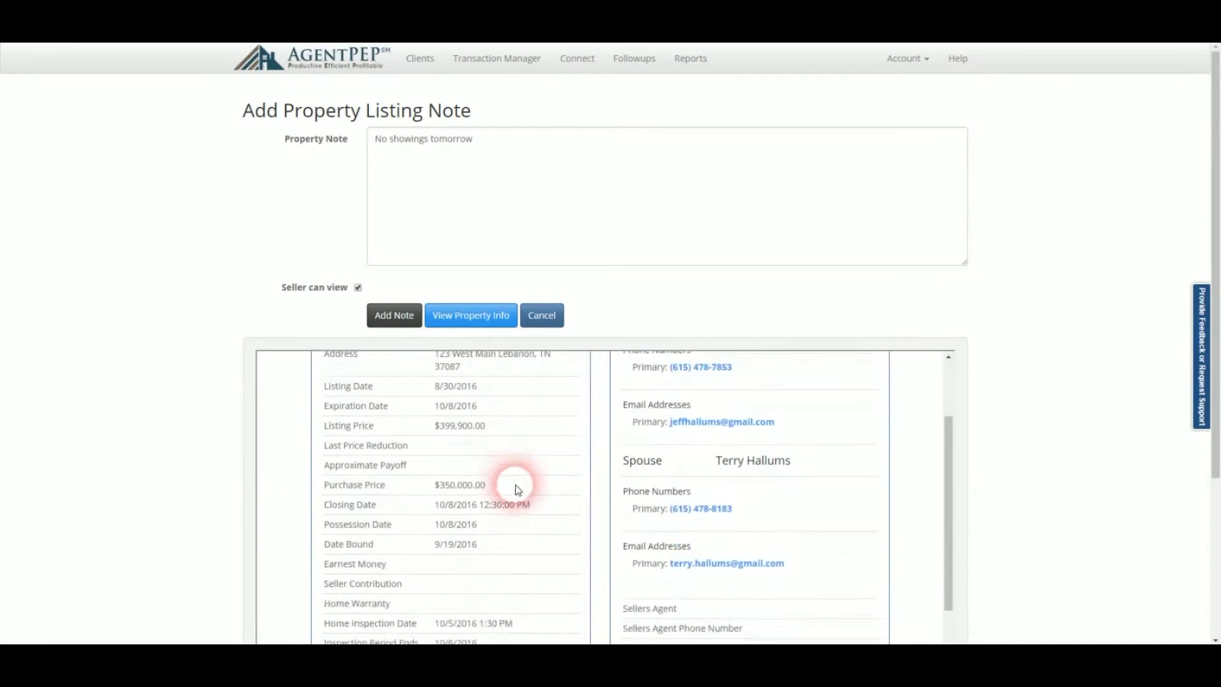
scroll(522, 498, down, 6)
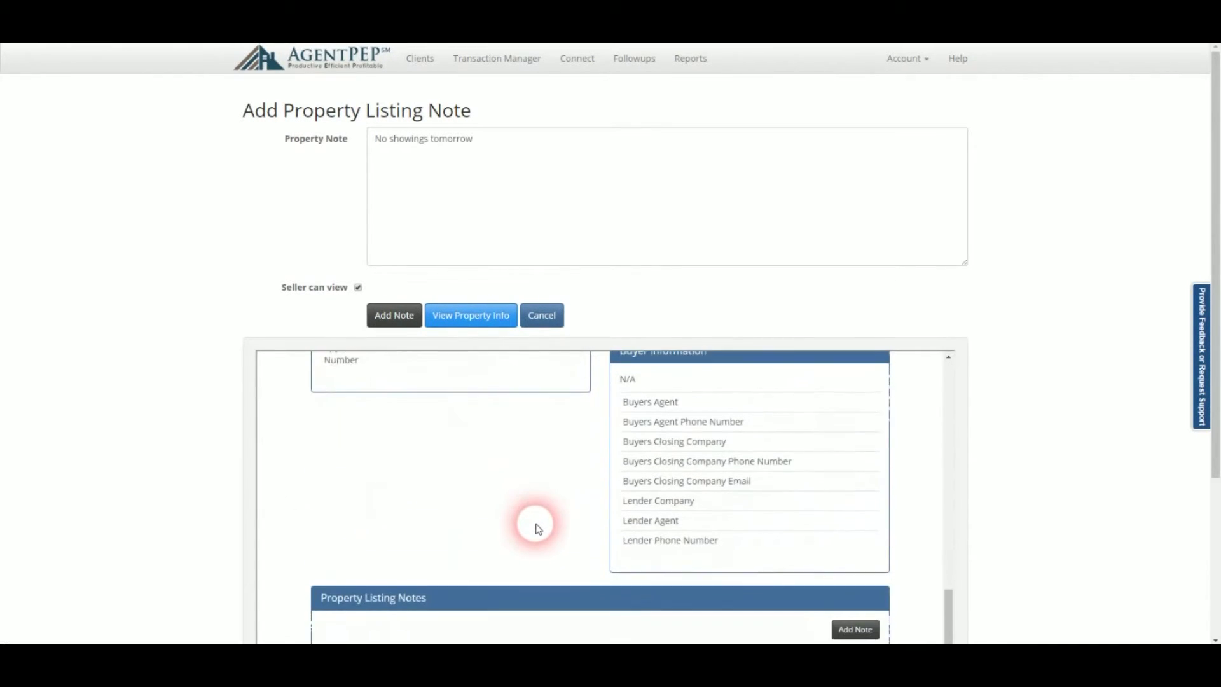
scroll(535, 524, up, 5)
scroll(535, 524, up, 6)
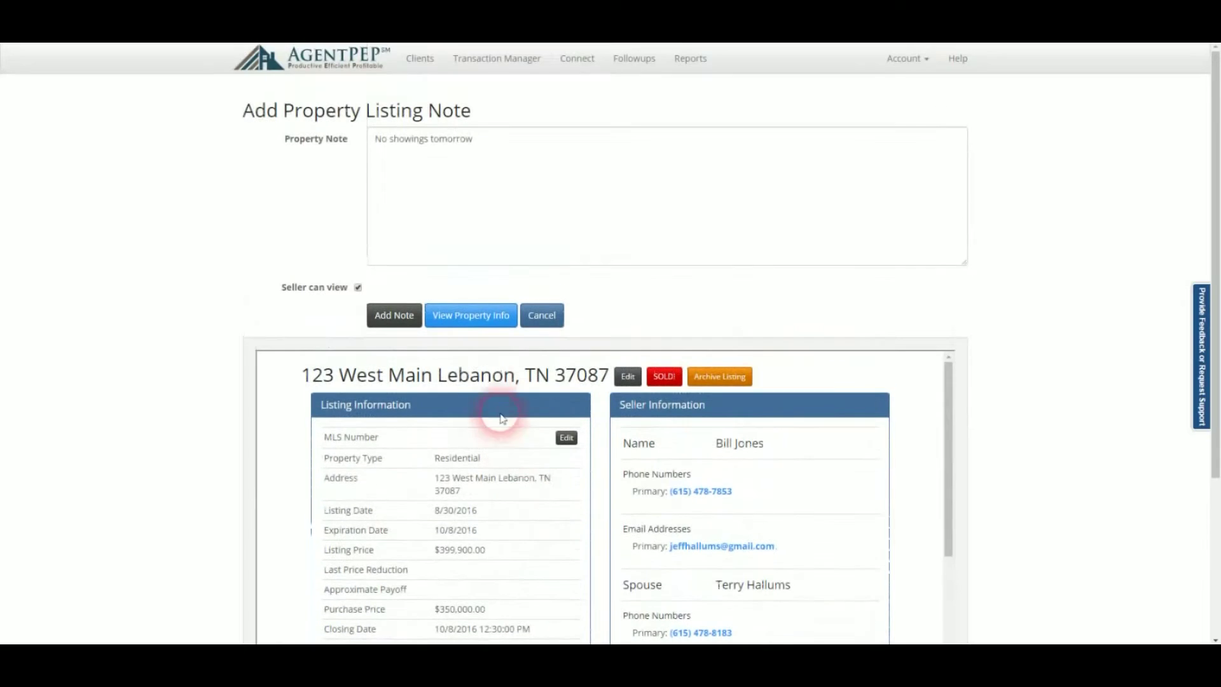
click(488, 319)
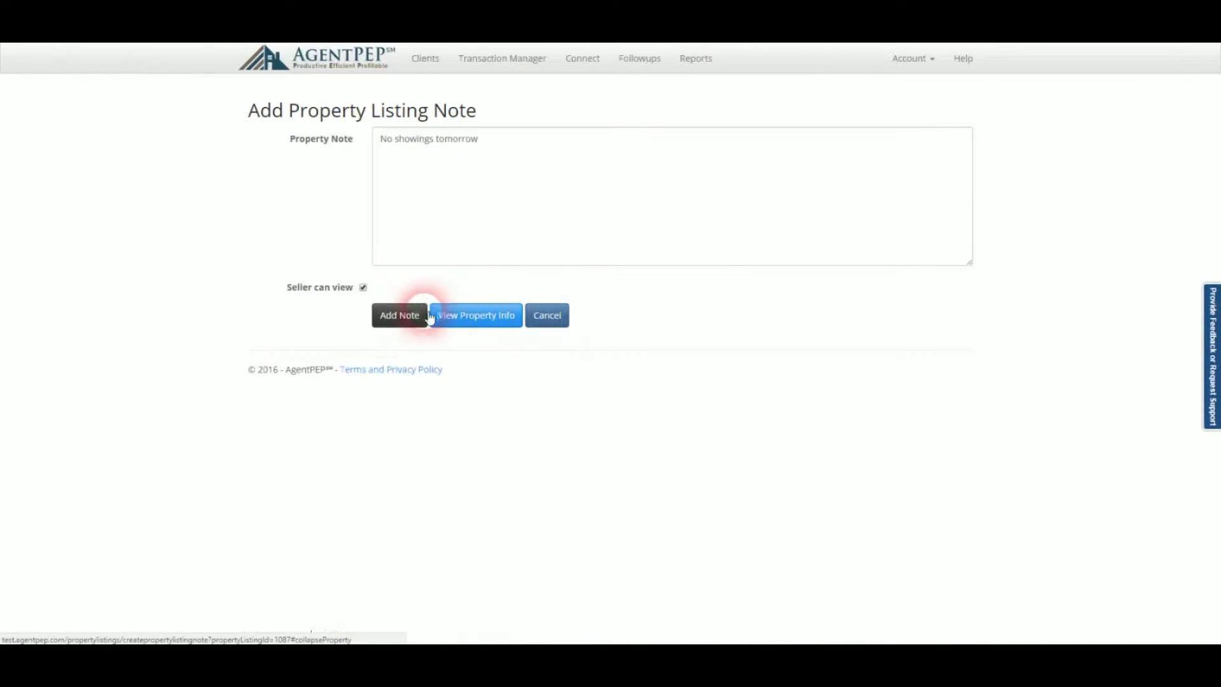
click(400, 316)
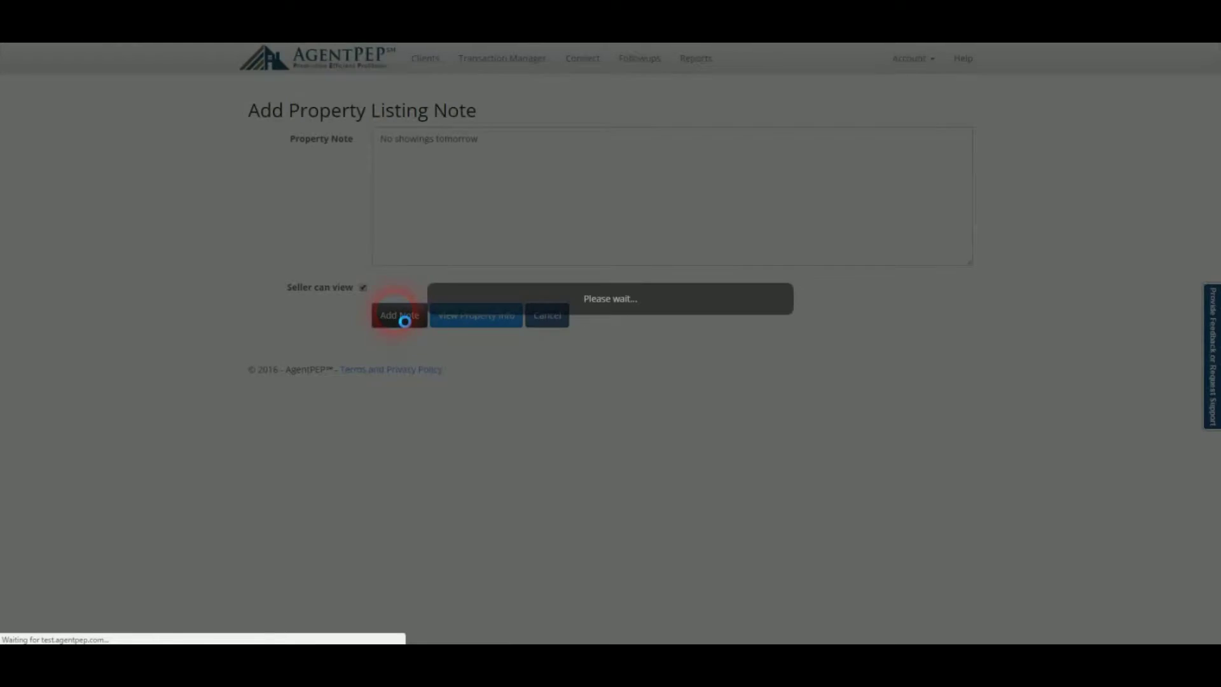
scroll(449, 351, down, 4)
Start a new showing with ABC Realty as the showing agency and its agent.
scroll(449, 352, down, 4)
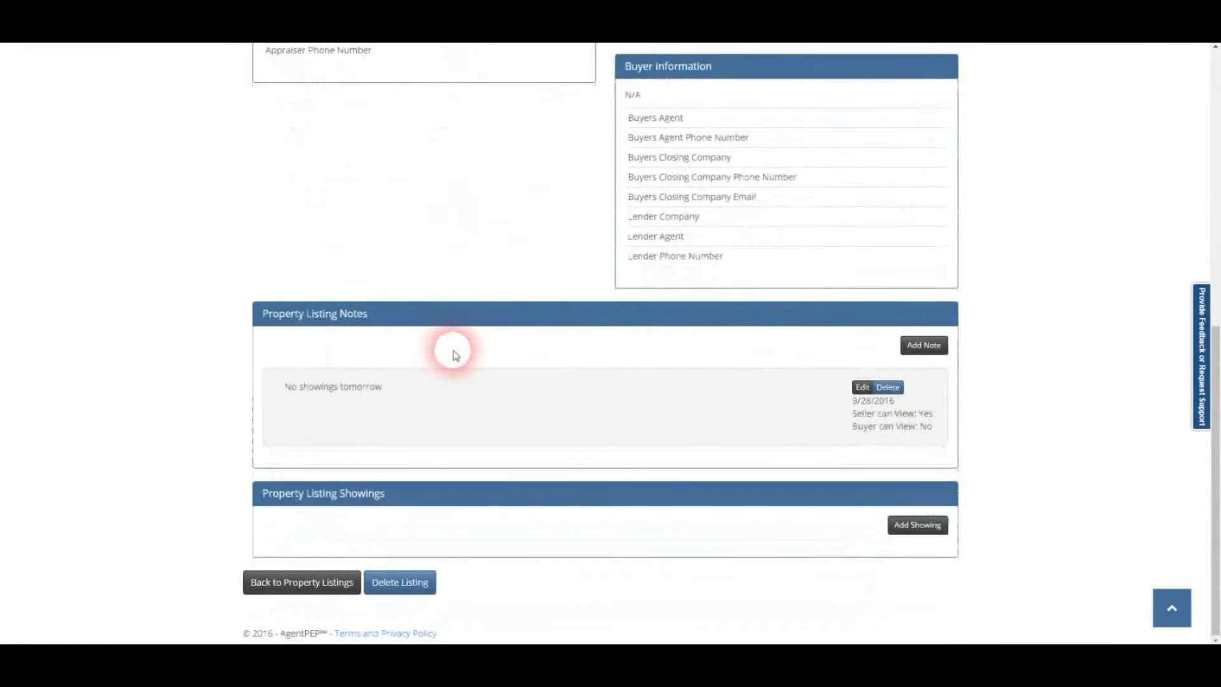
click(911, 525)
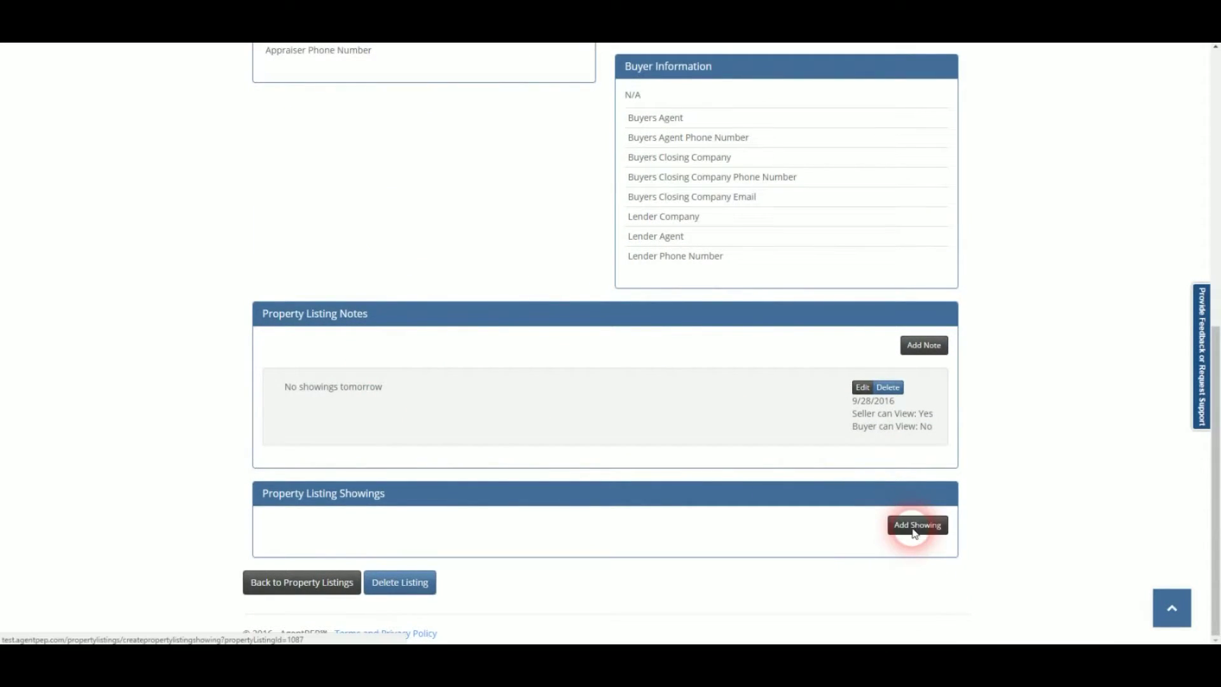
click(494, 145)
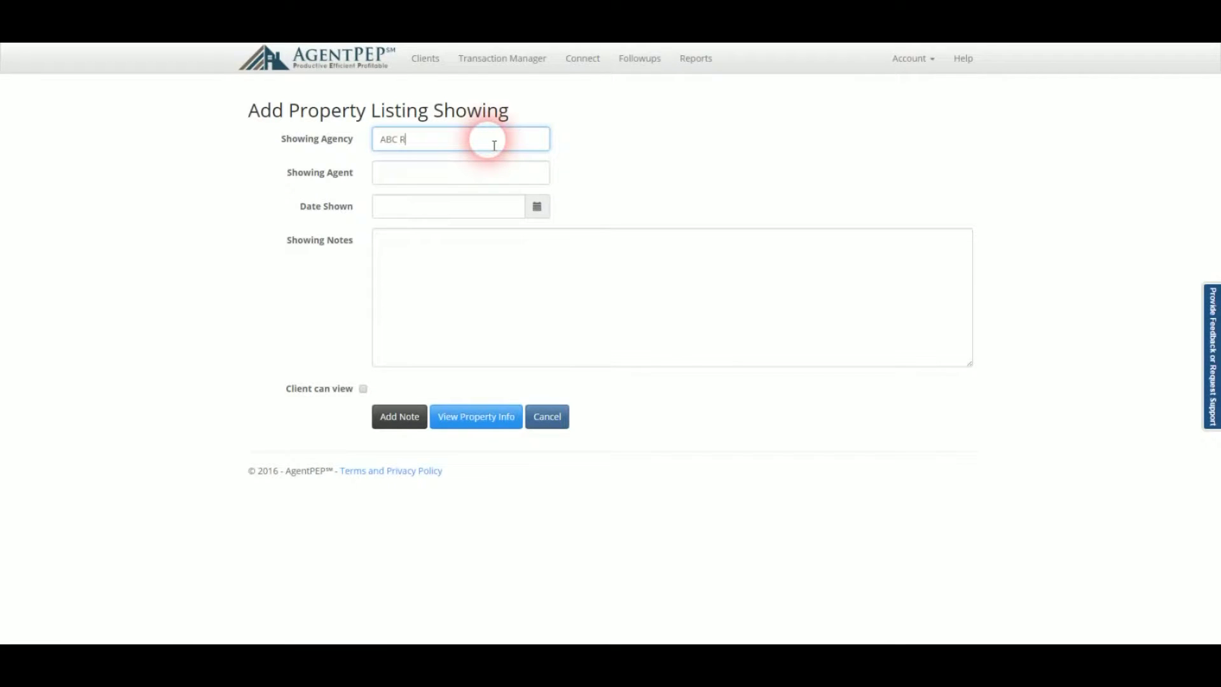
key(Tab)
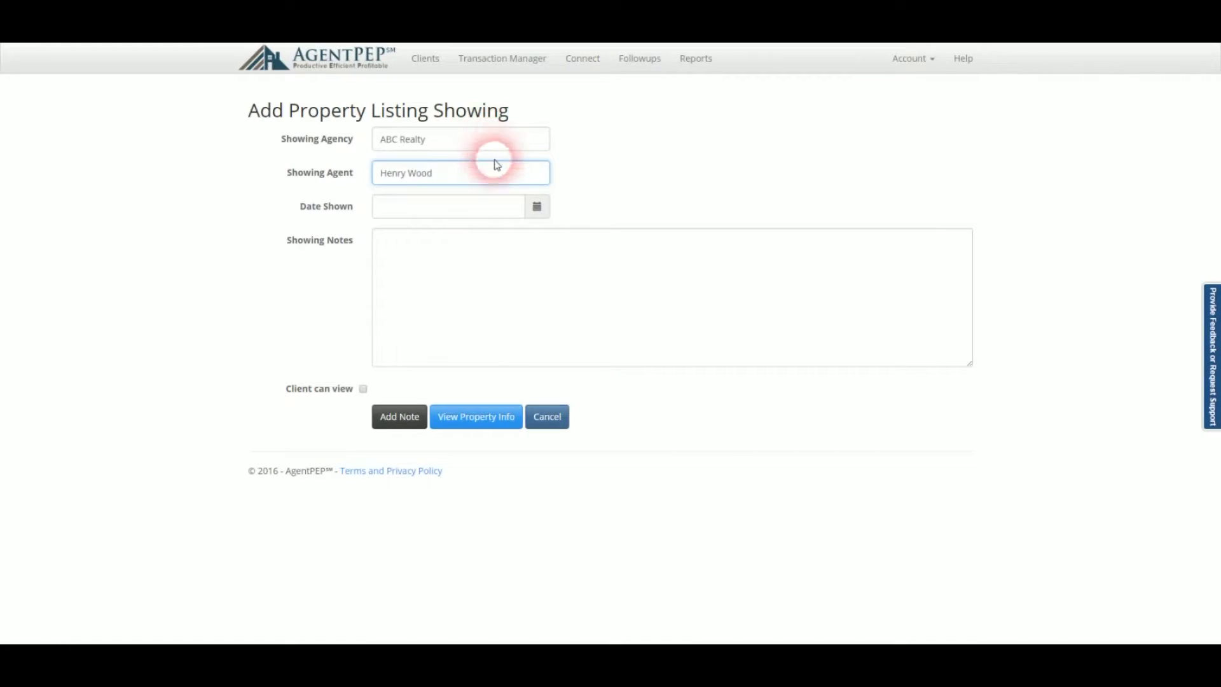
Set the showing to 9/29/2016 at 02:30 PM, client-viewable, and save it.
click(535, 206)
click(482, 348)
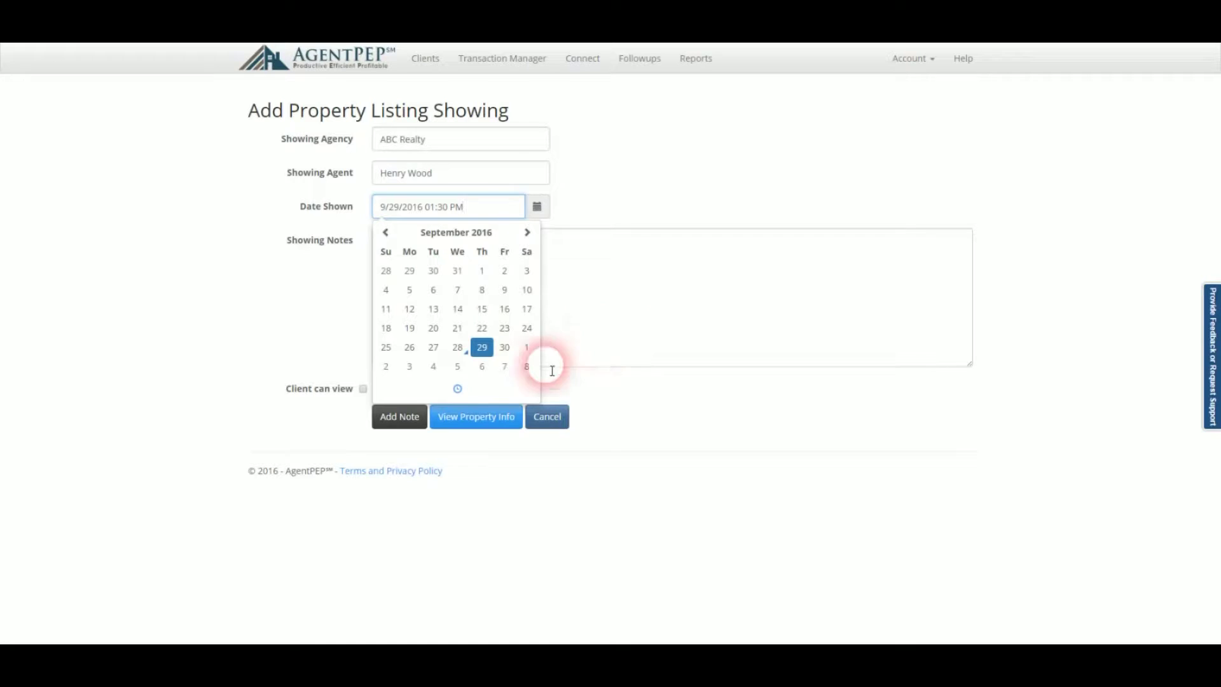
click(457, 388)
click(396, 288)
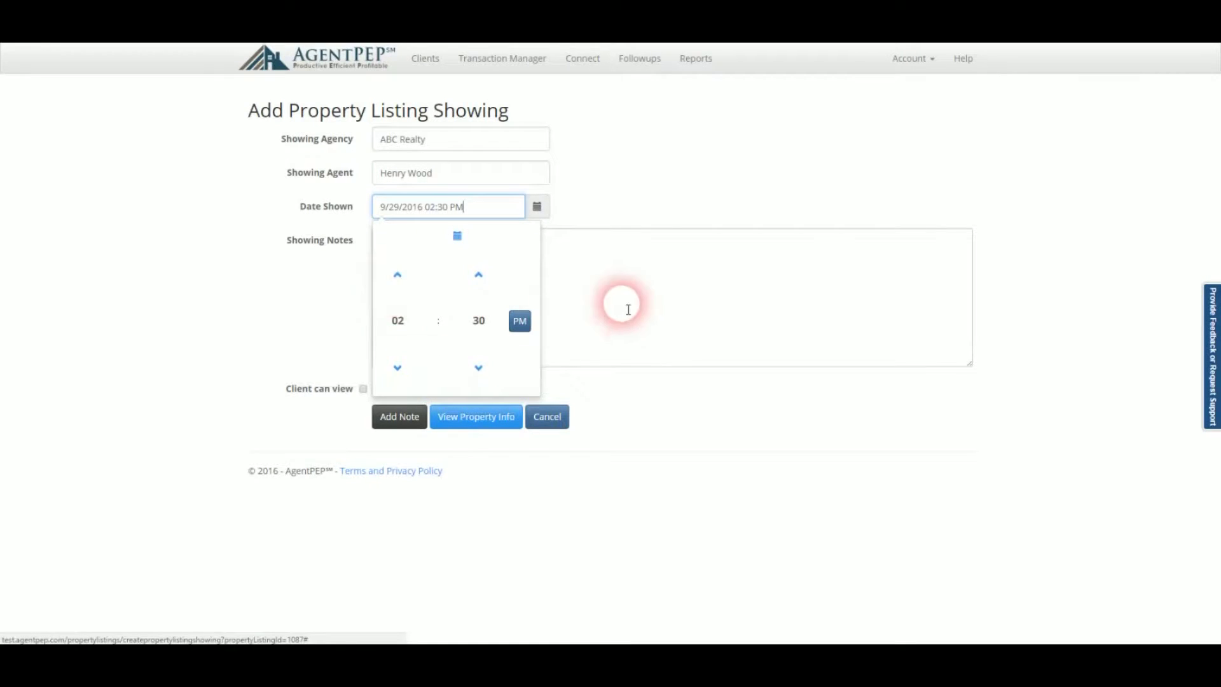
click(644, 312)
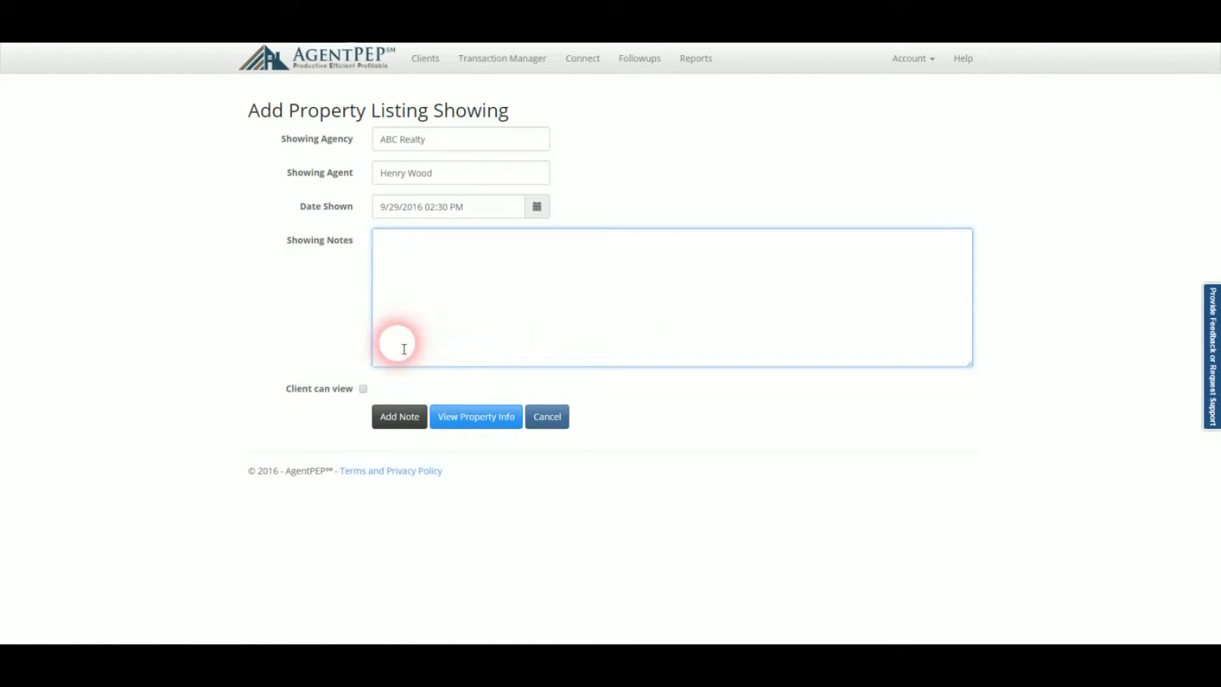
click(363, 389)
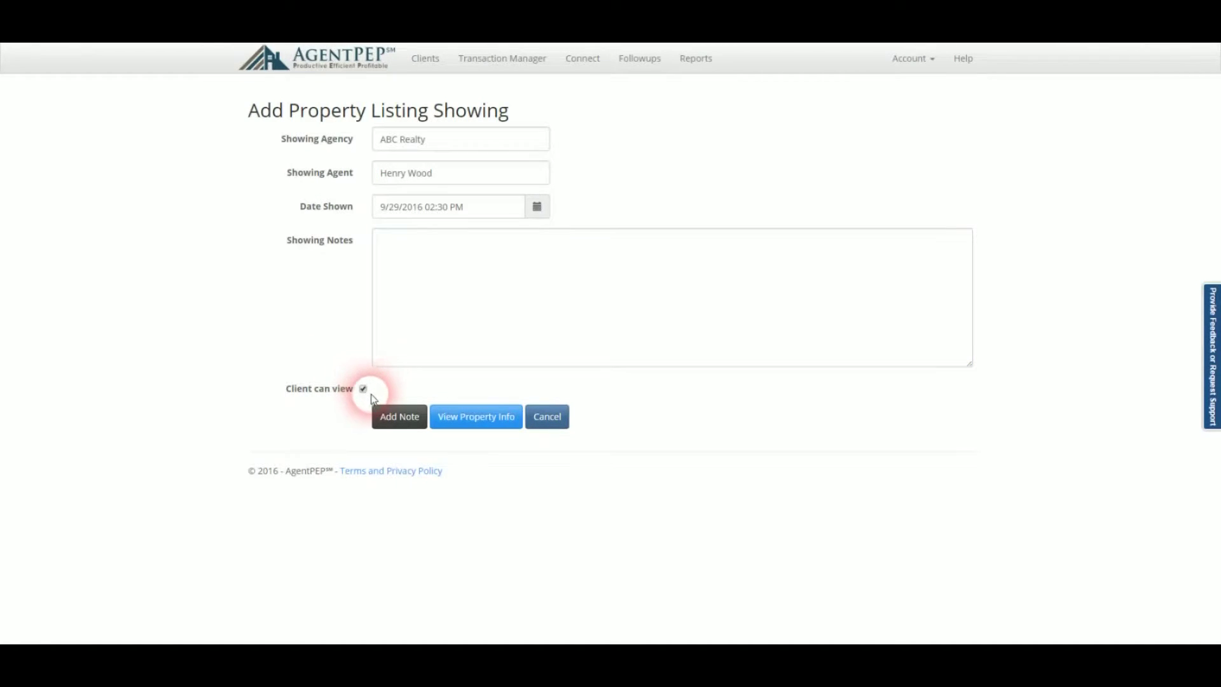
click(401, 418)
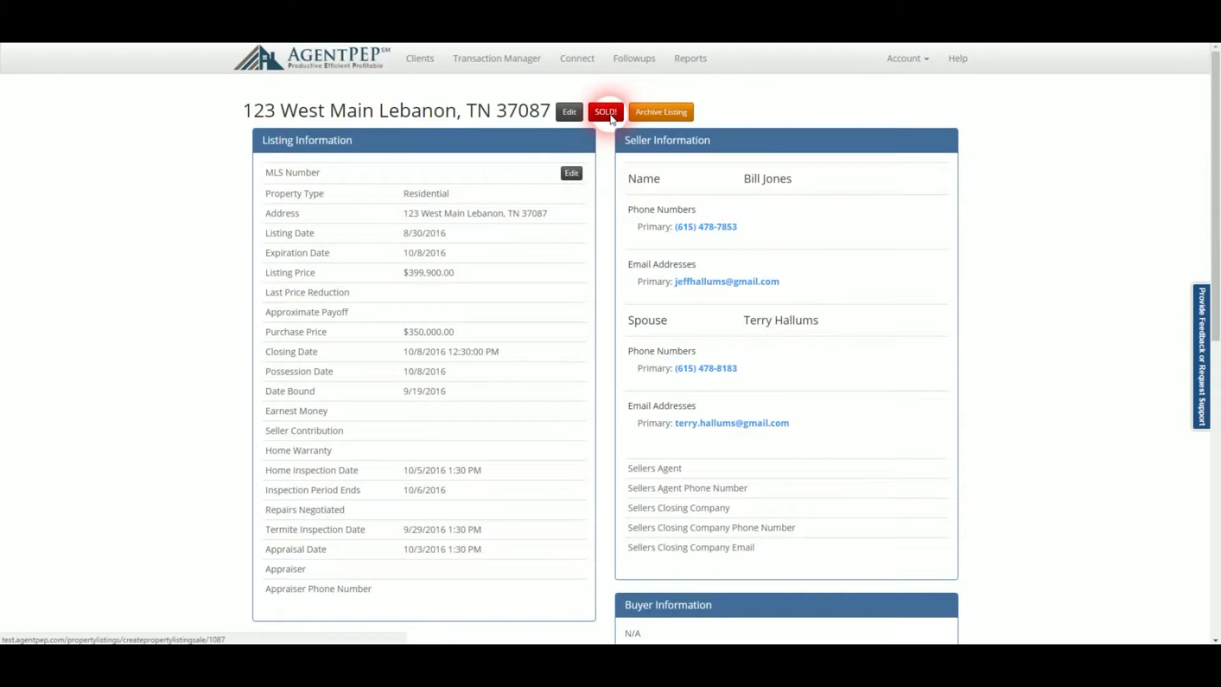
Mark the listing SOLD and enter gross commission 10500, net 8400 and taxes 2520.
click(606, 112)
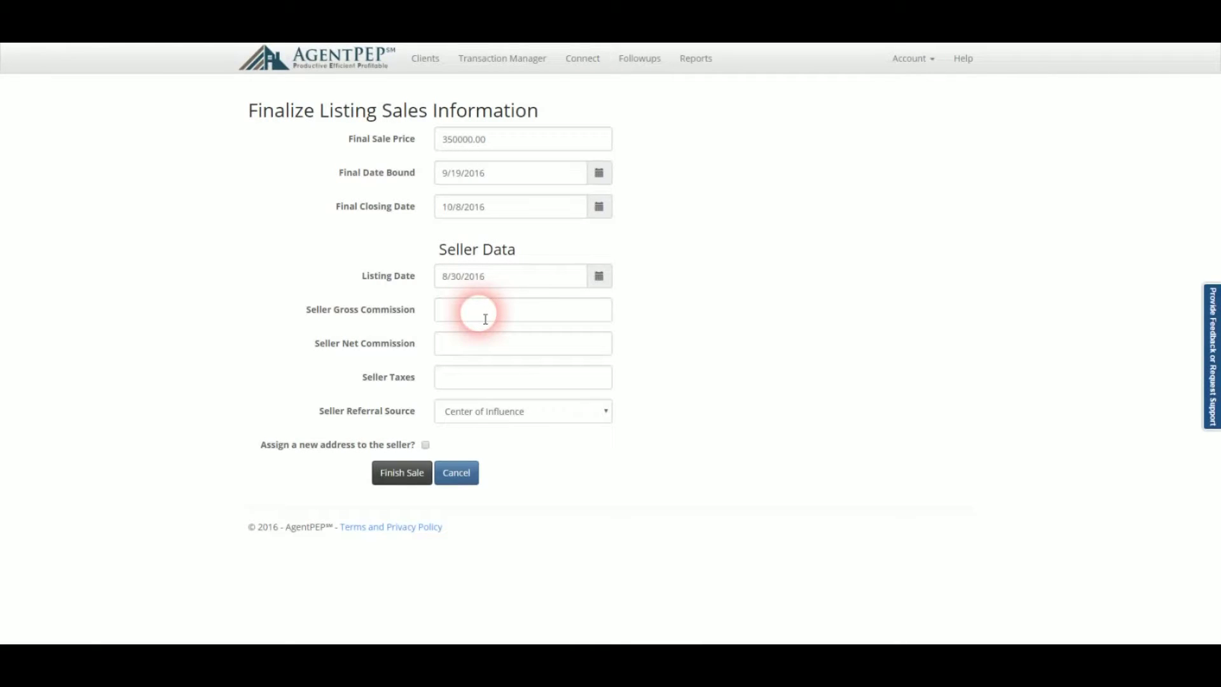
click(485, 319)
text(10500)
key(Tab)
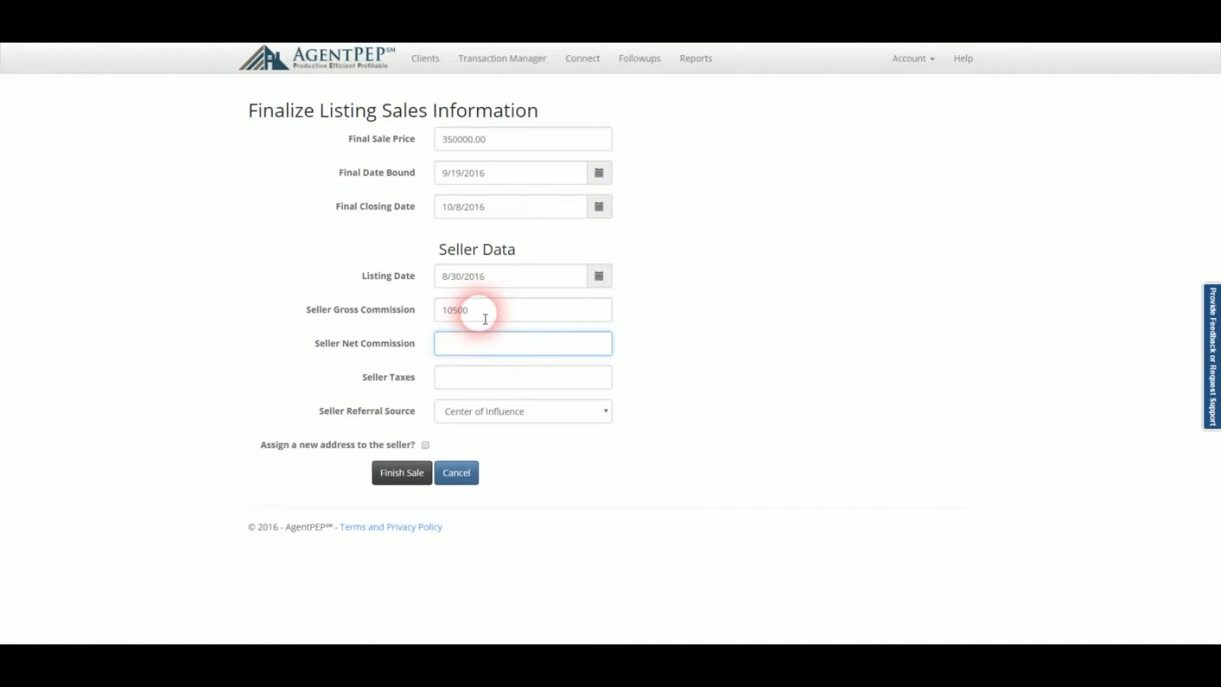
key(Tab)
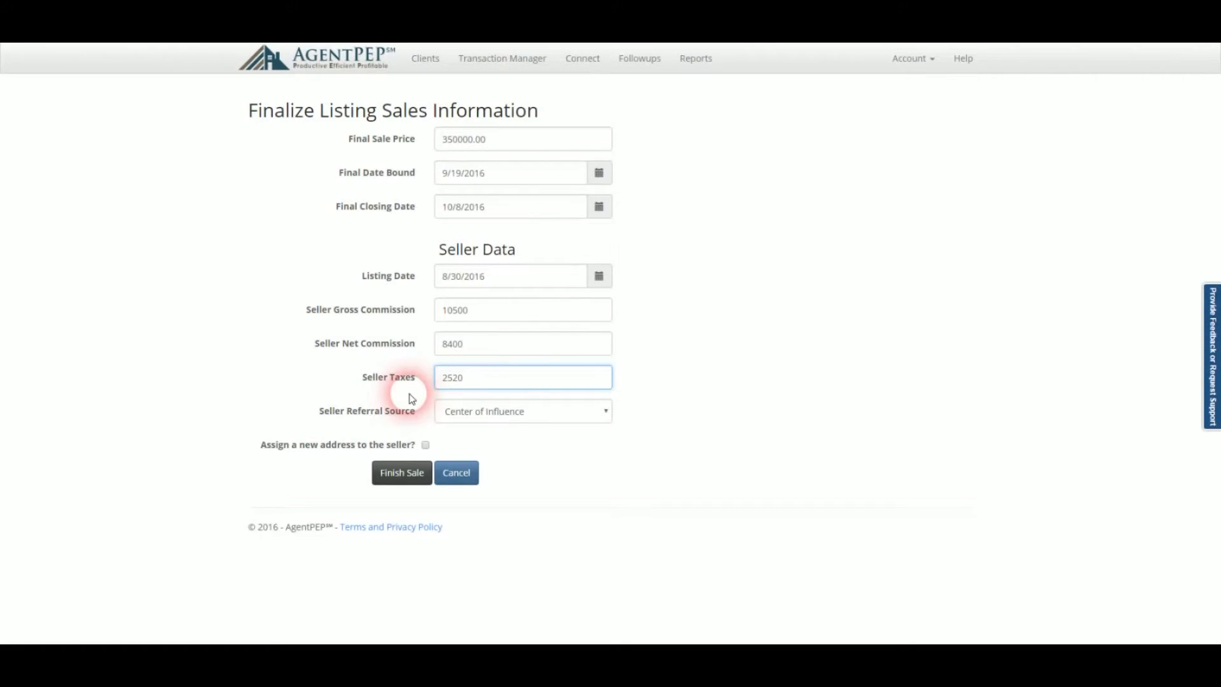
Choose Past Client as referral source and opt to assign the seller a new address.
click(467, 411)
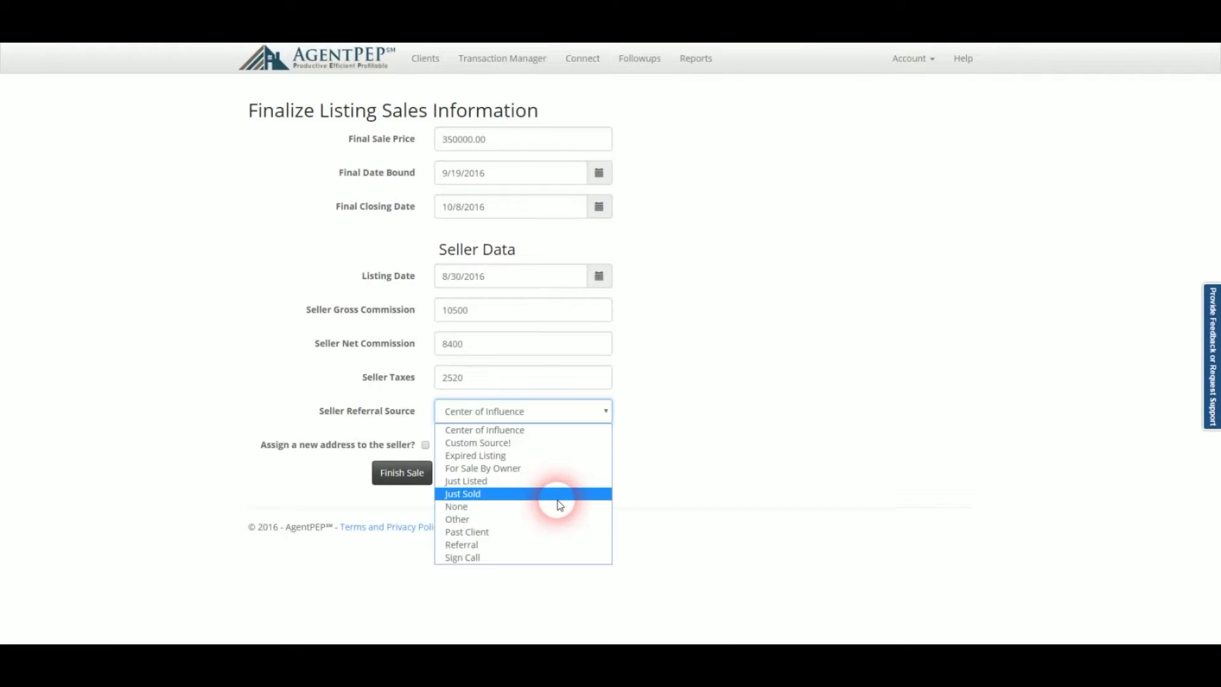
click(558, 533)
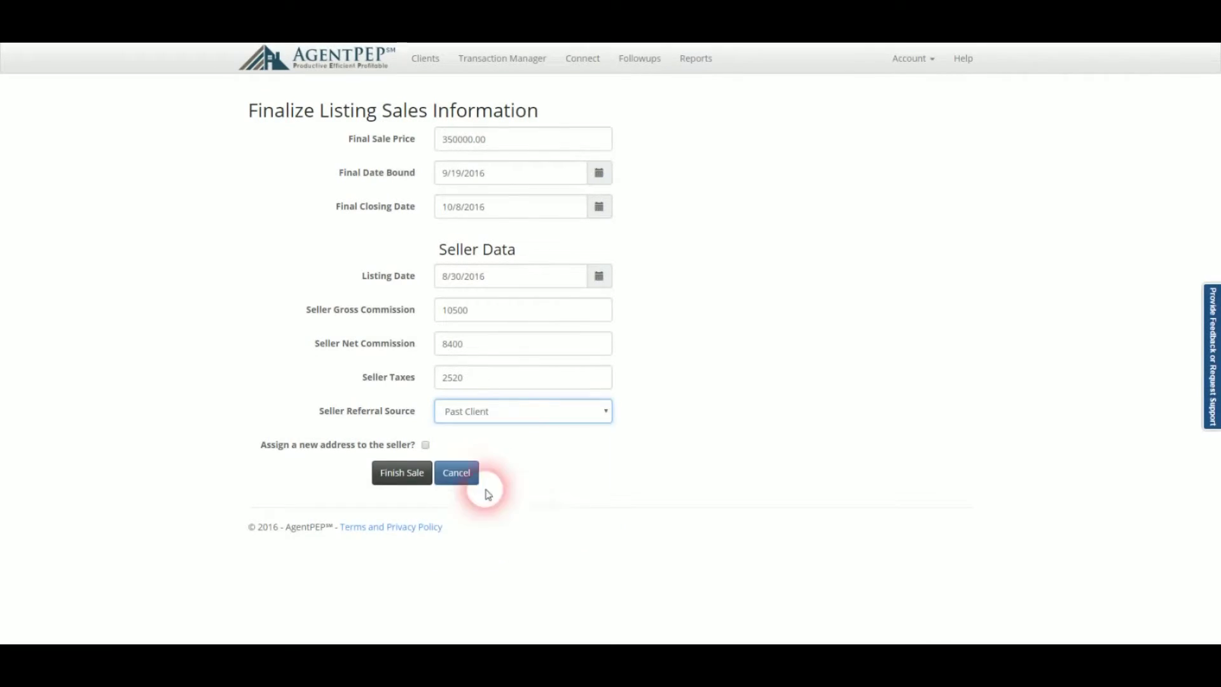
click(424, 445)
Fill the seller's new home address from the autofill suggestion and finish the sale.
click(436, 507)
text(123)
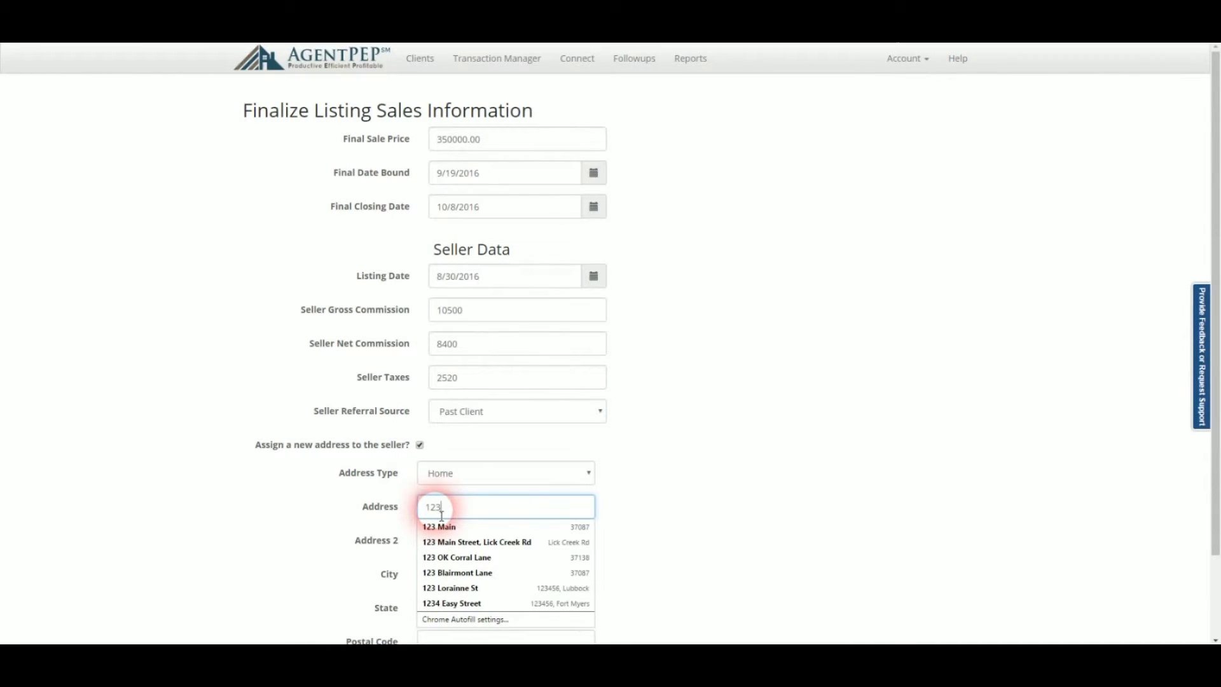
click(441, 527)
scroll(304, 532, down, 1)
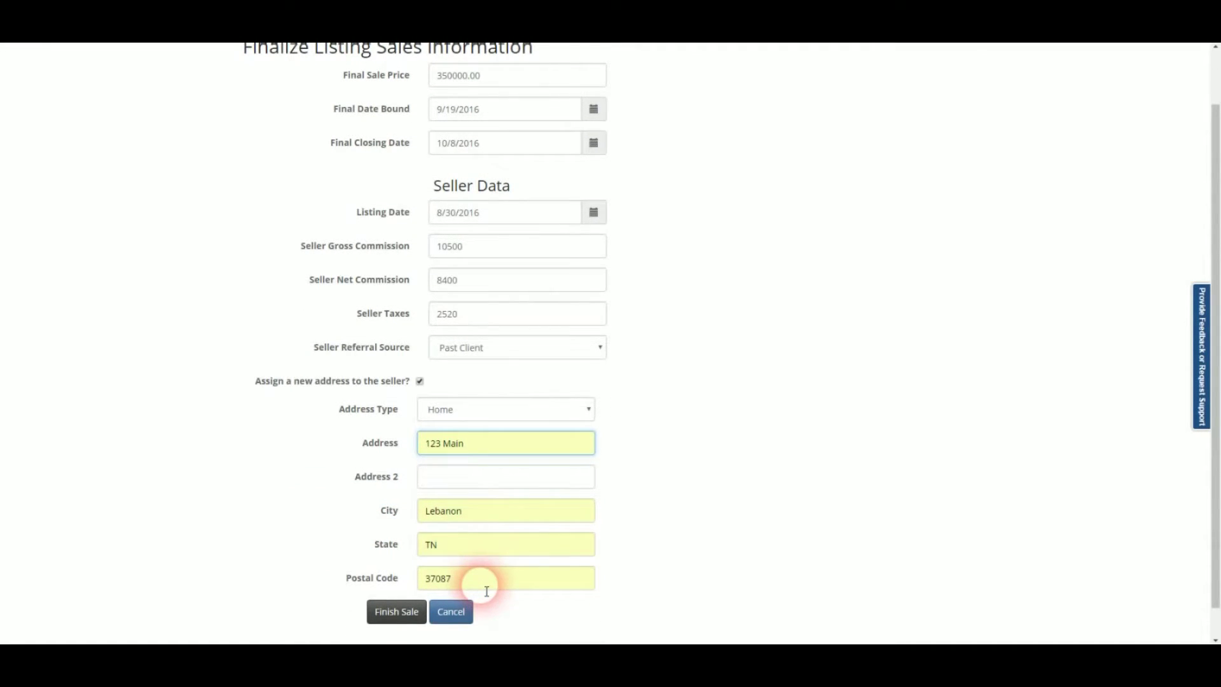
click(409, 612)
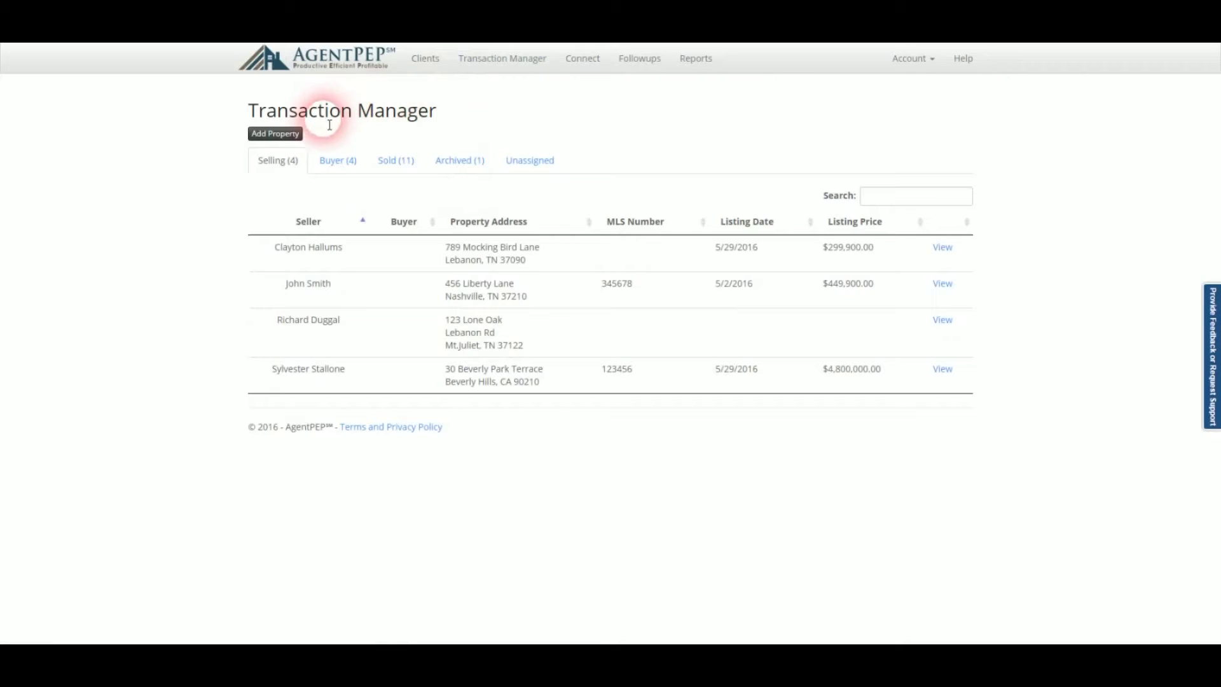
Start a new buyer-side listing with a newly created client as buyer.
click(290, 138)
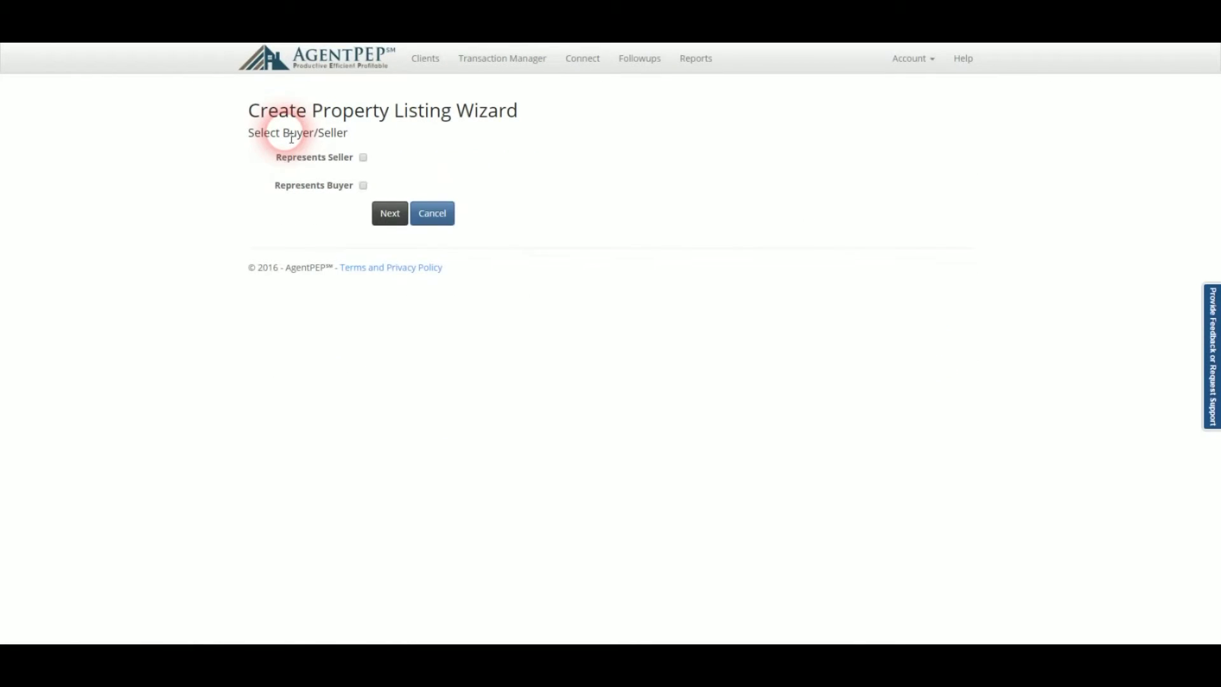
click(363, 185)
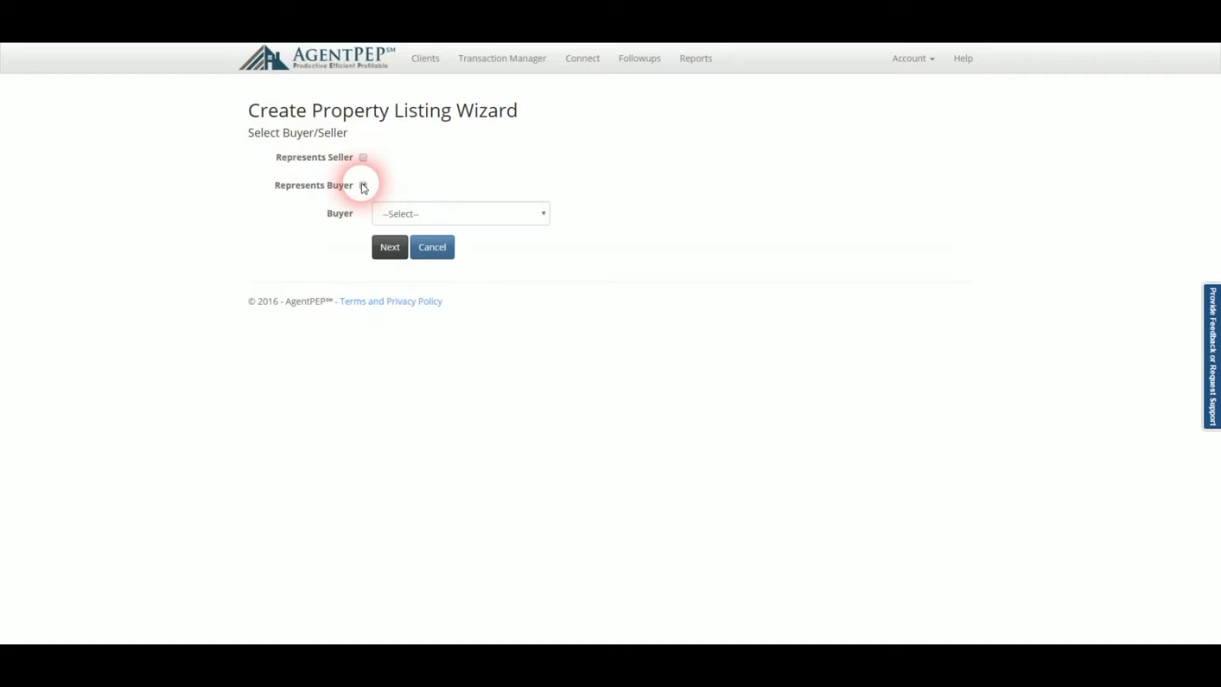
click(409, 219)
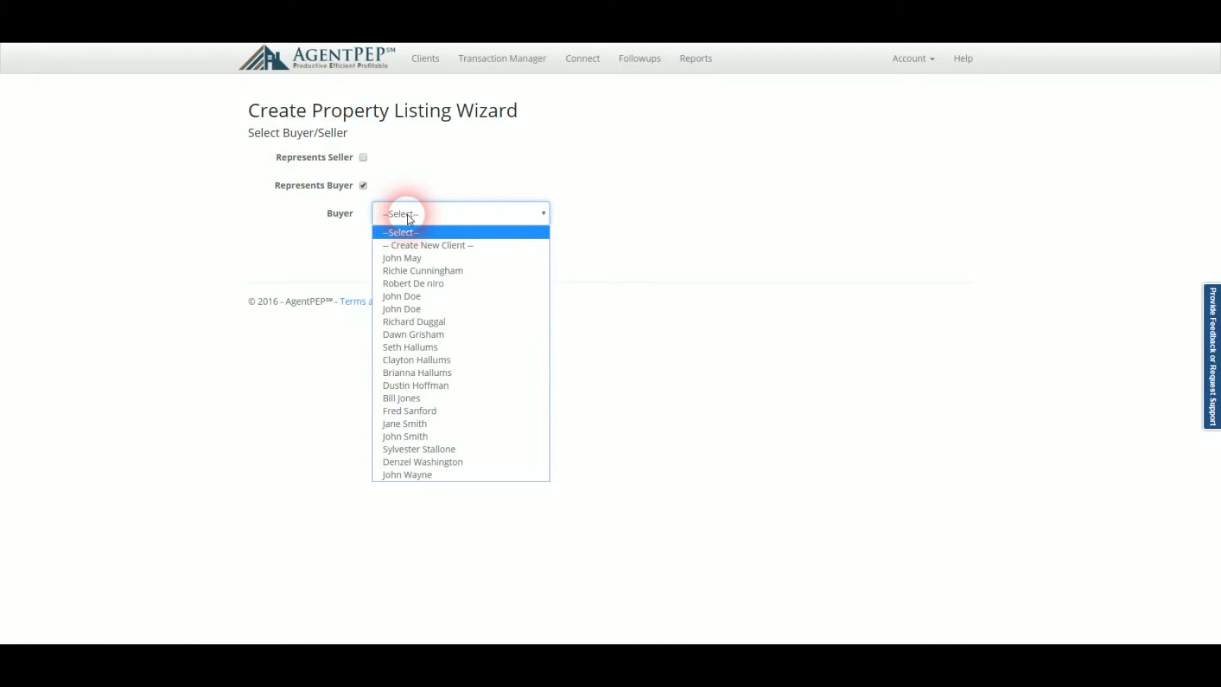
click(459, 248)
click(390, 247)
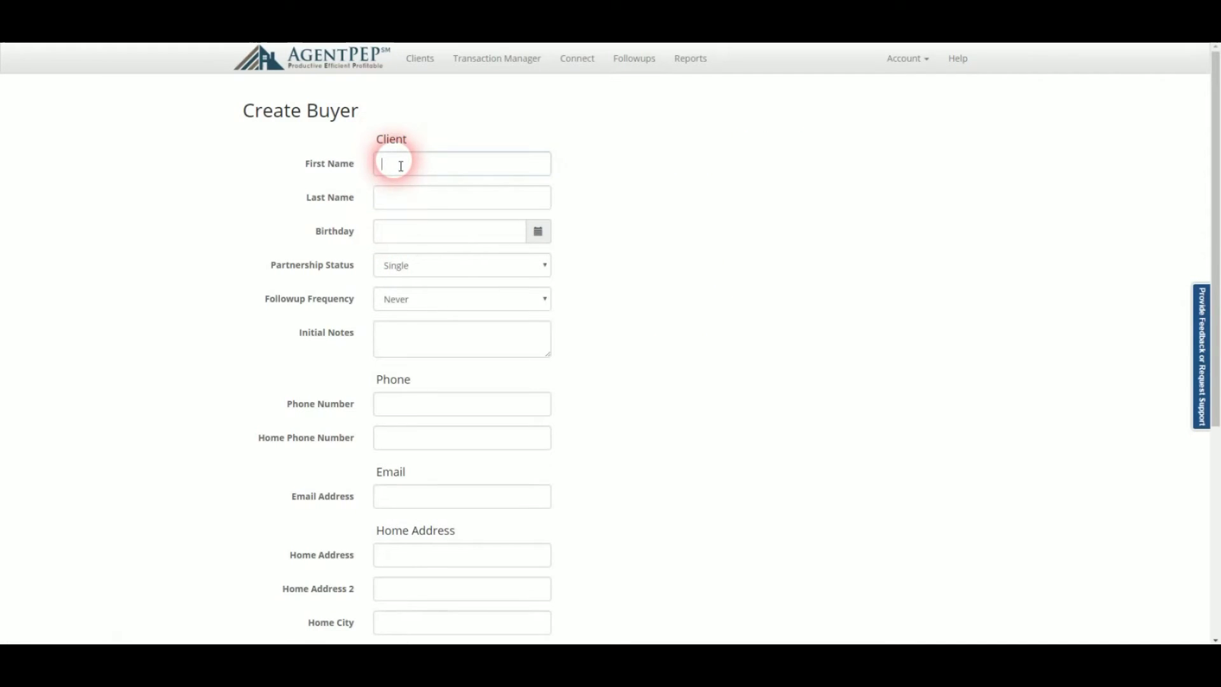
Enter the buyer's first and last name, set partnership to Spouse, and enter the spouse's name.
click(399, 165)
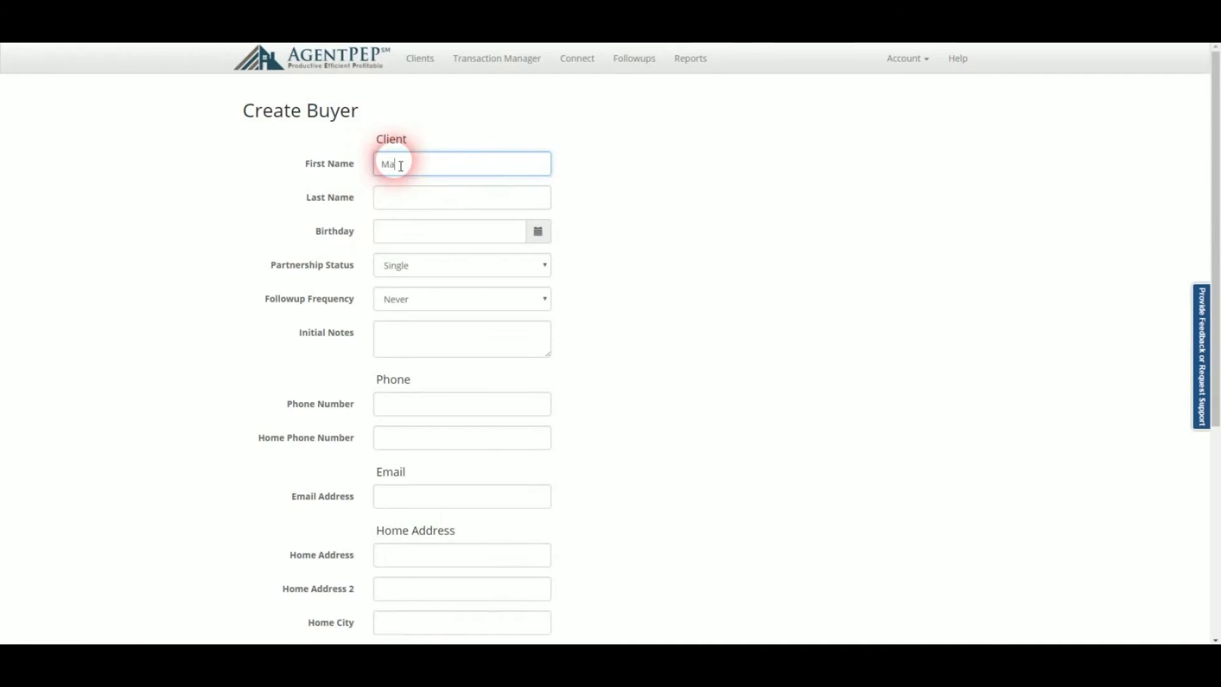
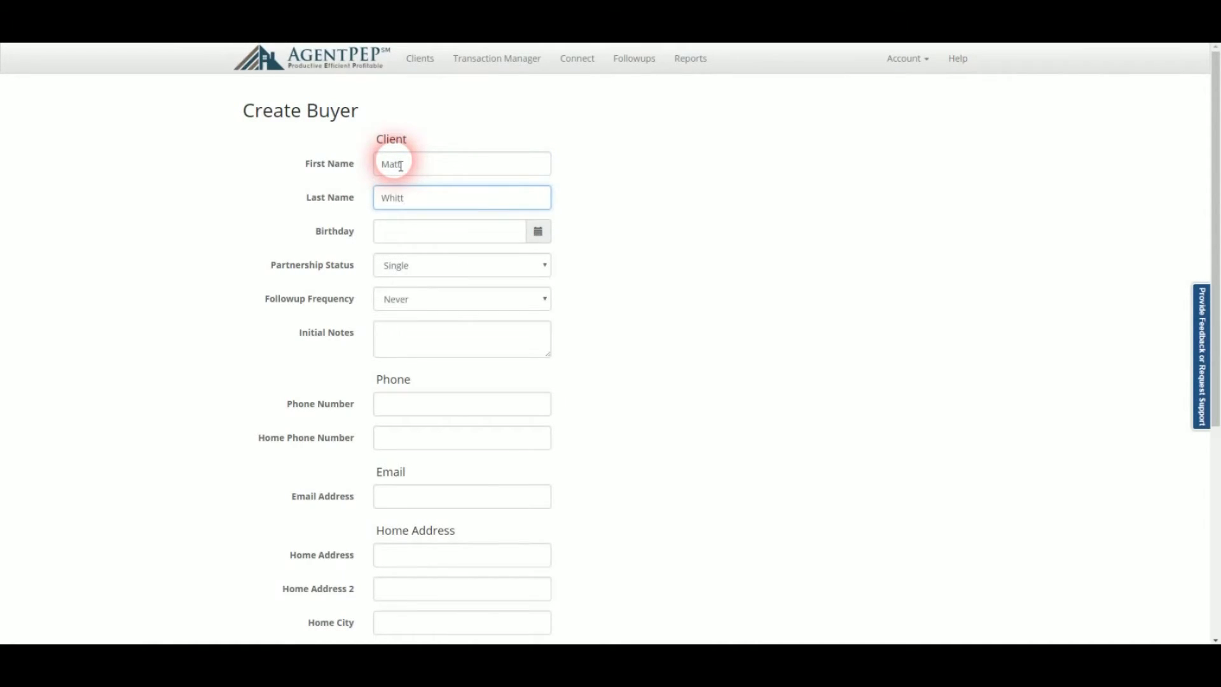
key(Tab)
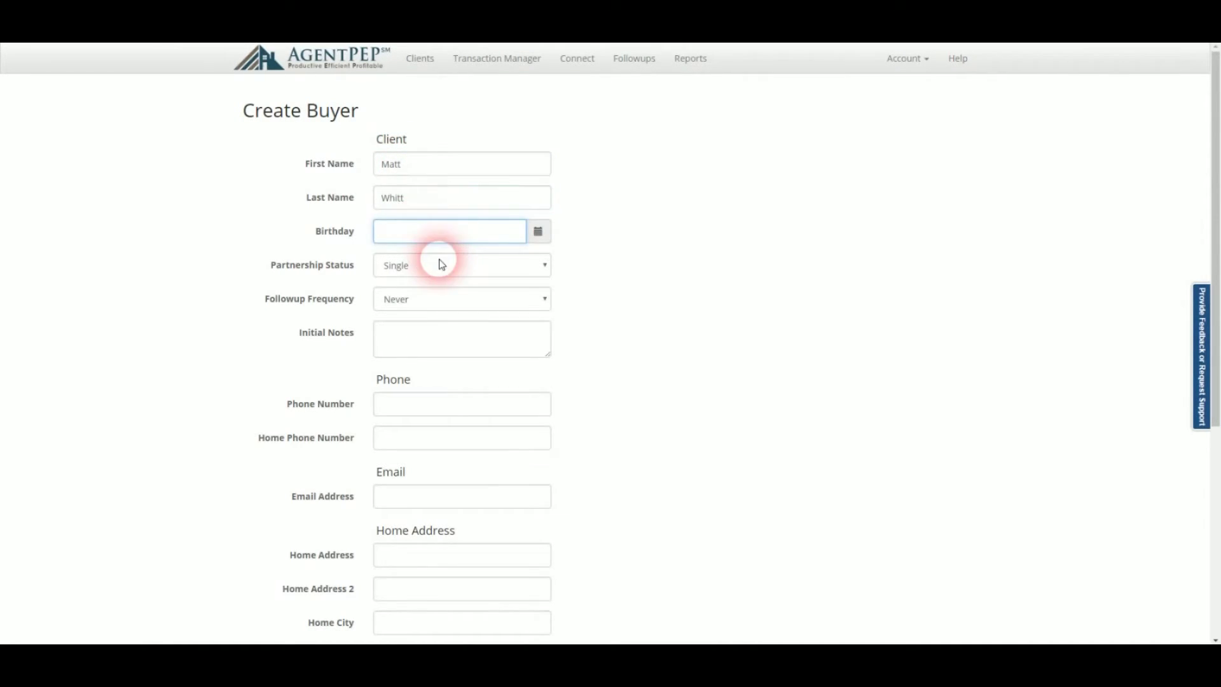
click(437, 261)
click(442, 295)
click(818, 169)
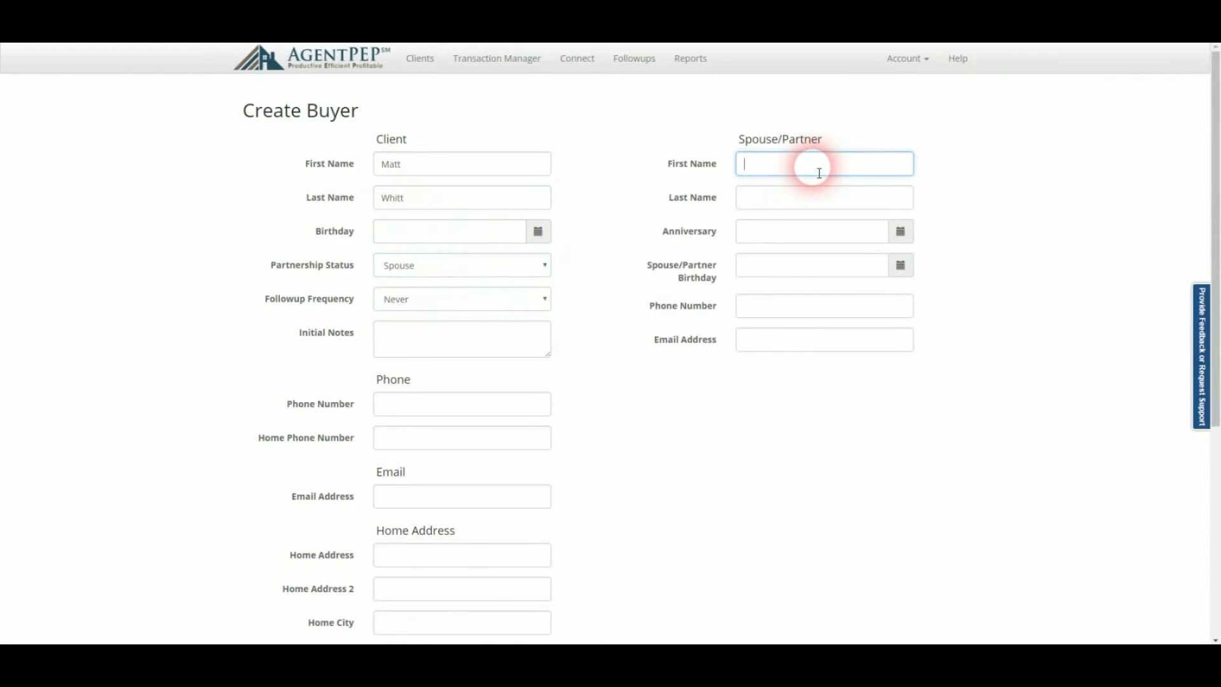
key(Tab)
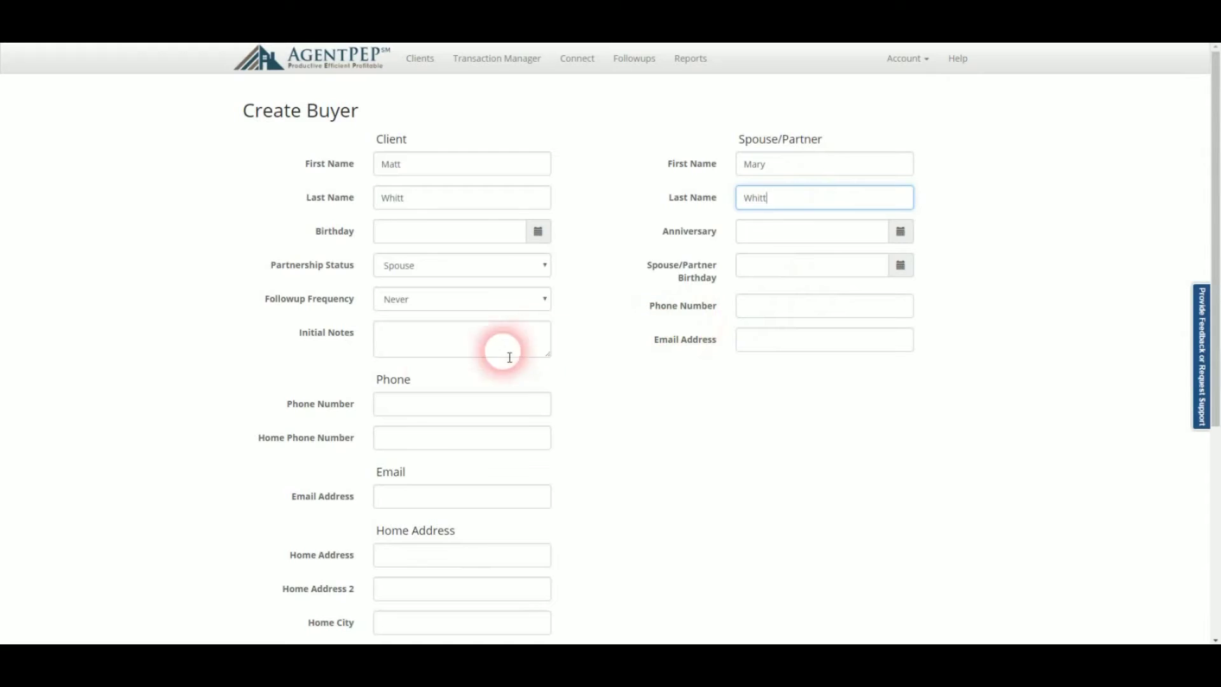
Fill in the client's phone, e-mail, home street, city, state and postal code 37087.
click(395, 410)
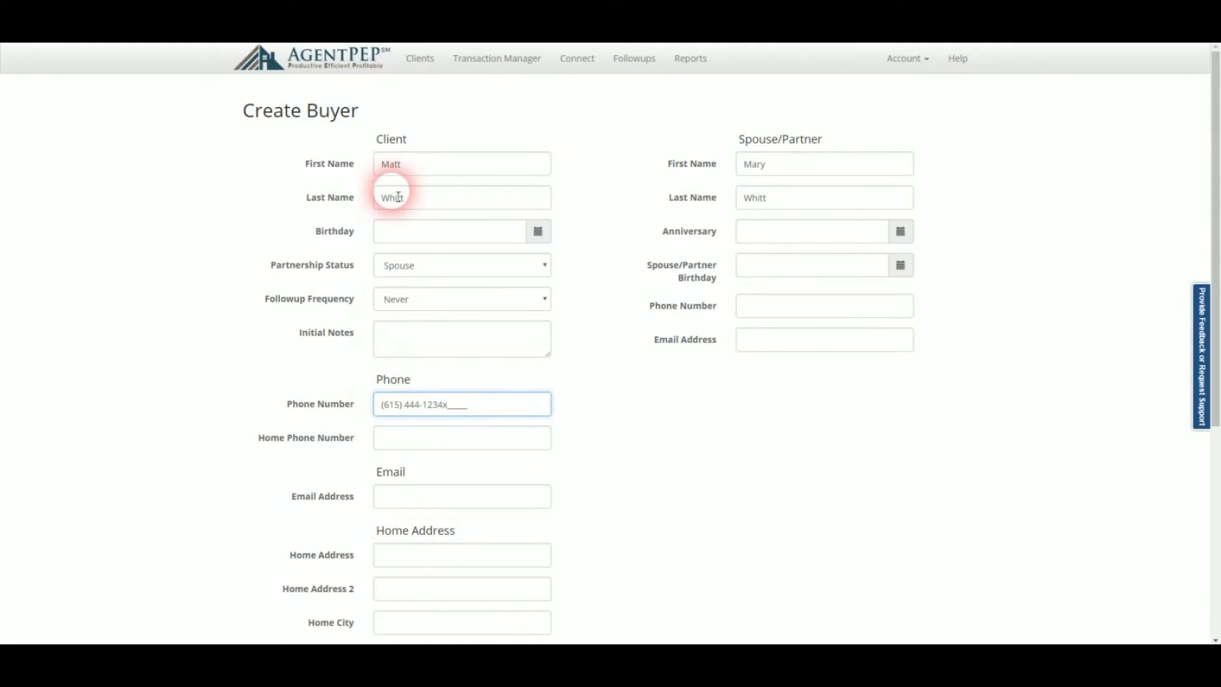
click(452, 506)
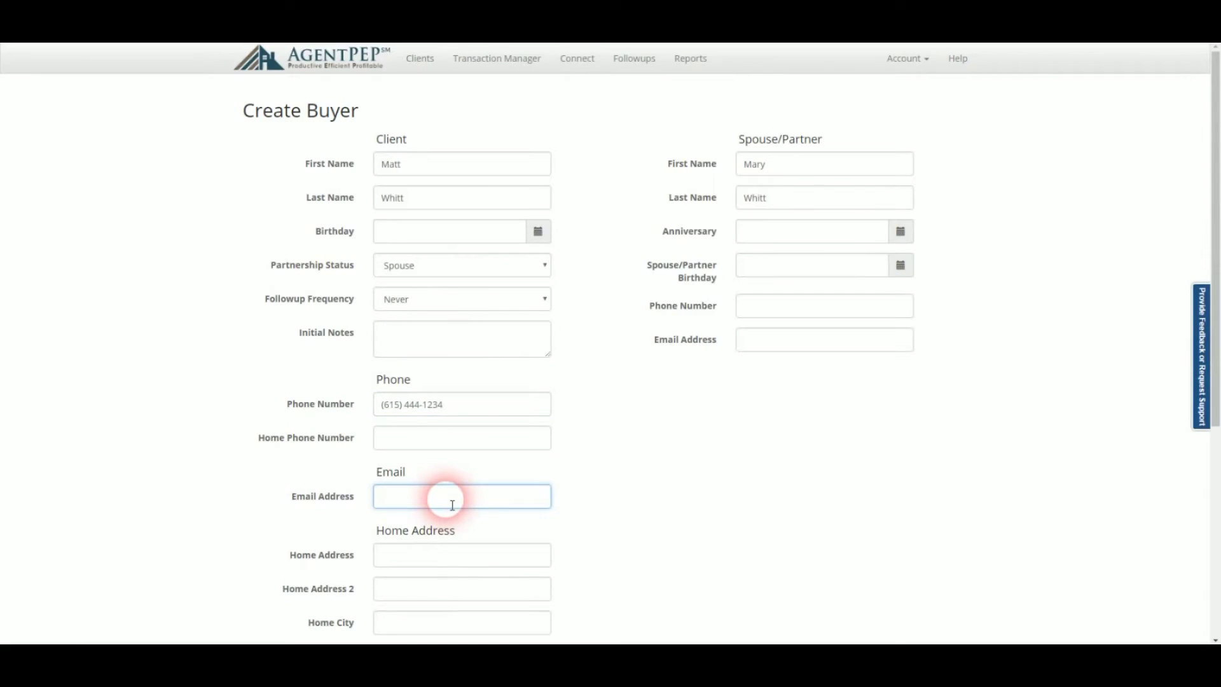
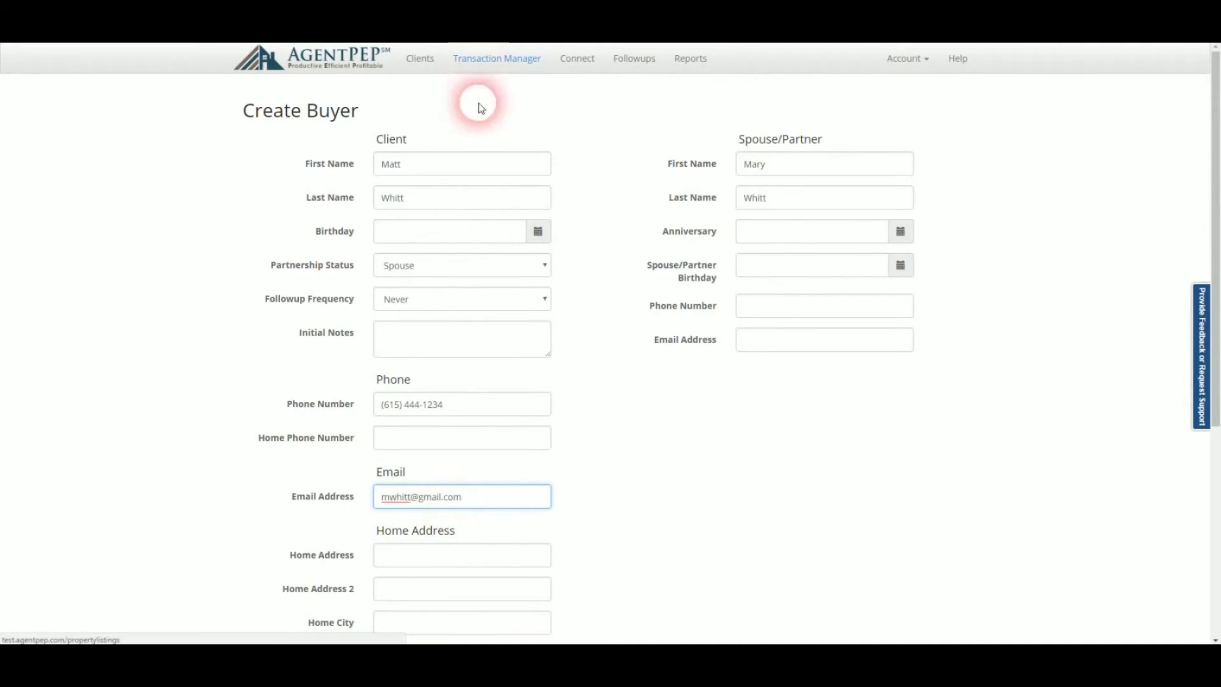
click(407, 552)
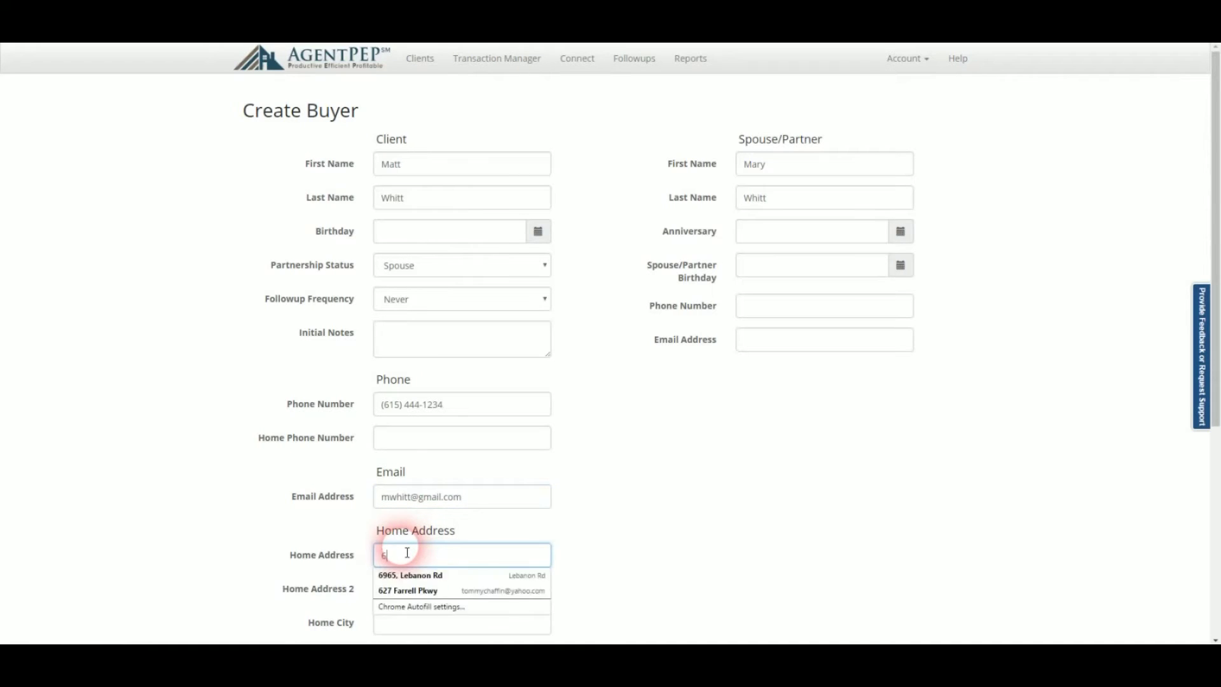
scroll(398, 545, down, 2)
click(342, 499)
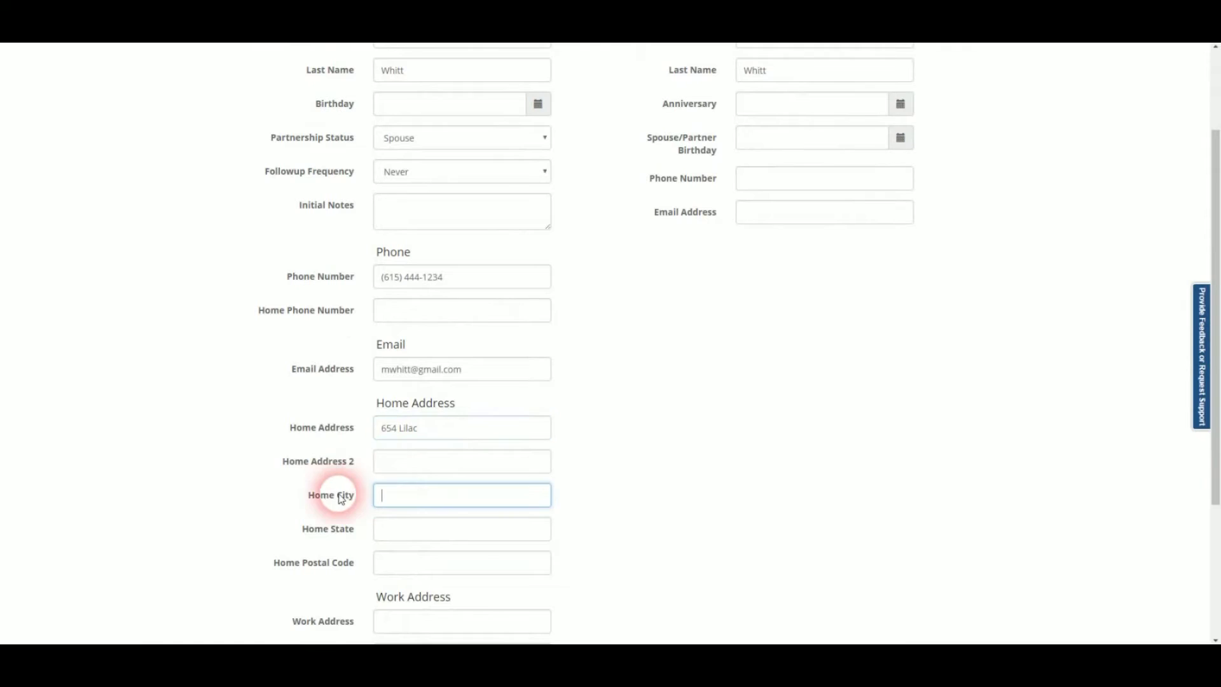
text(L)
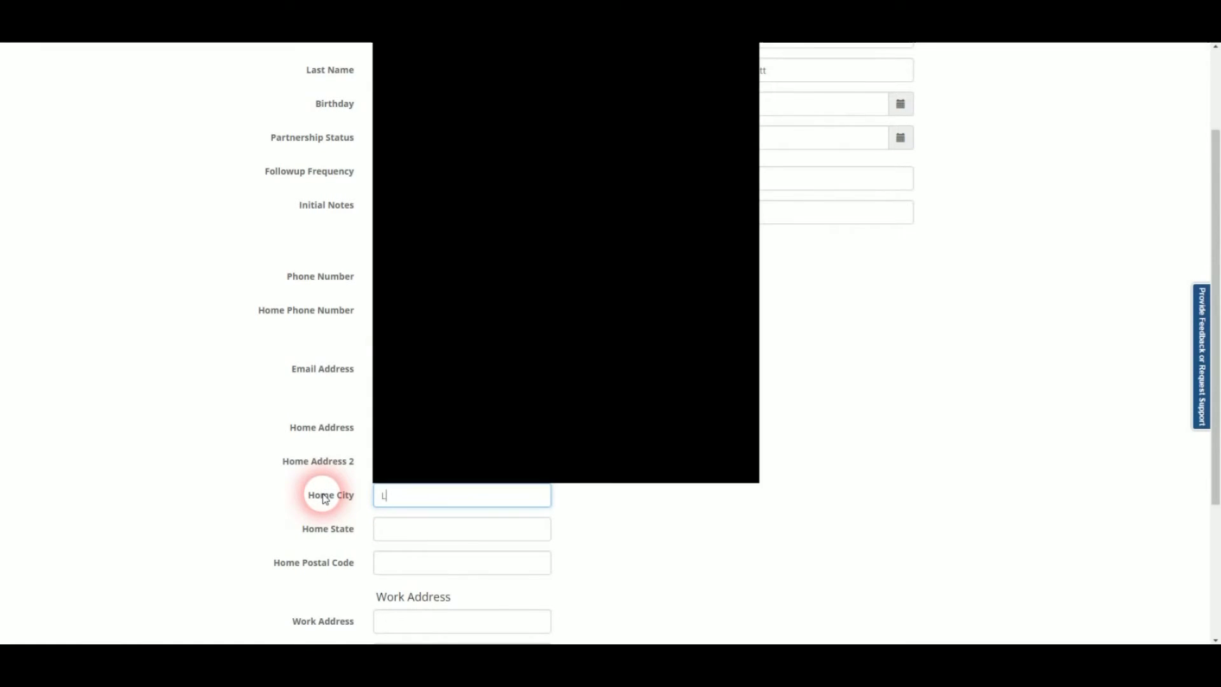
text(eb)
key(Tab)
text(T)
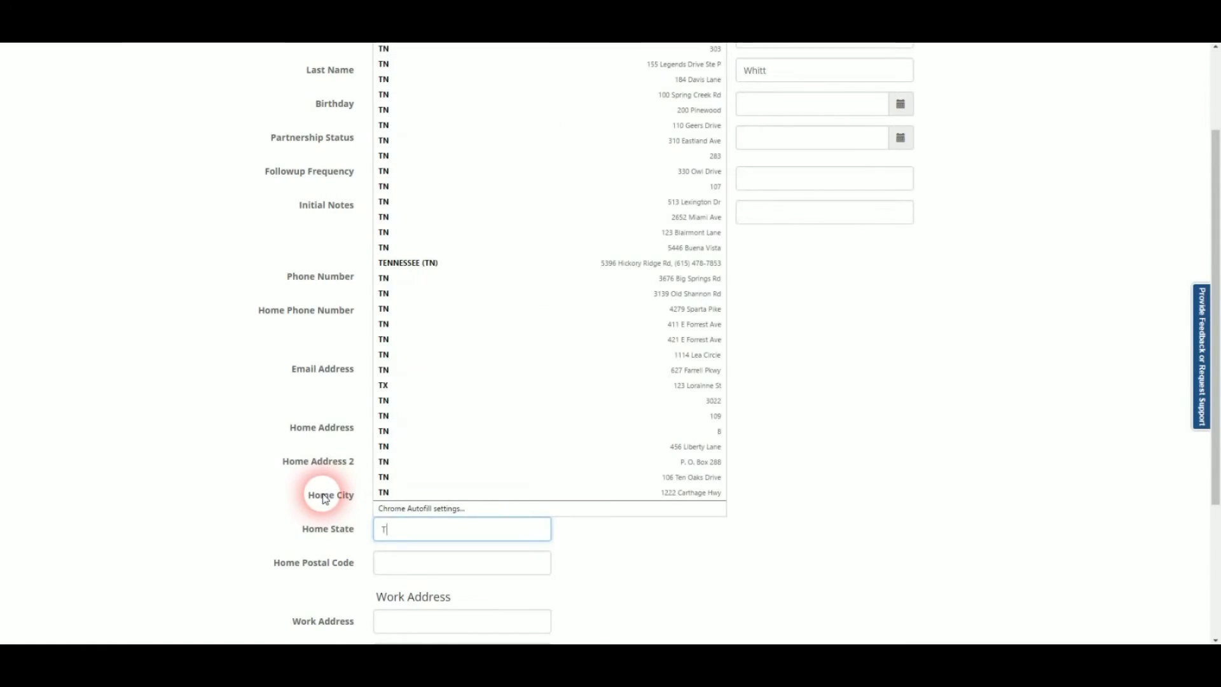
text(n)
click(389, 567)
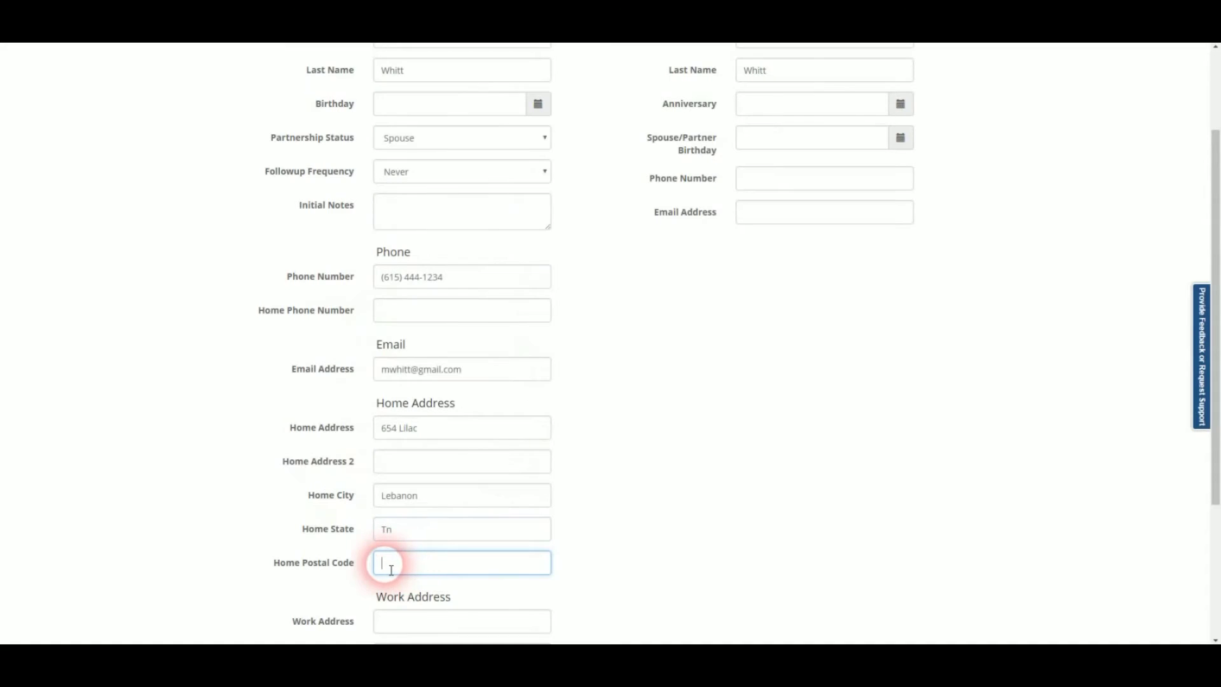
text(37087)
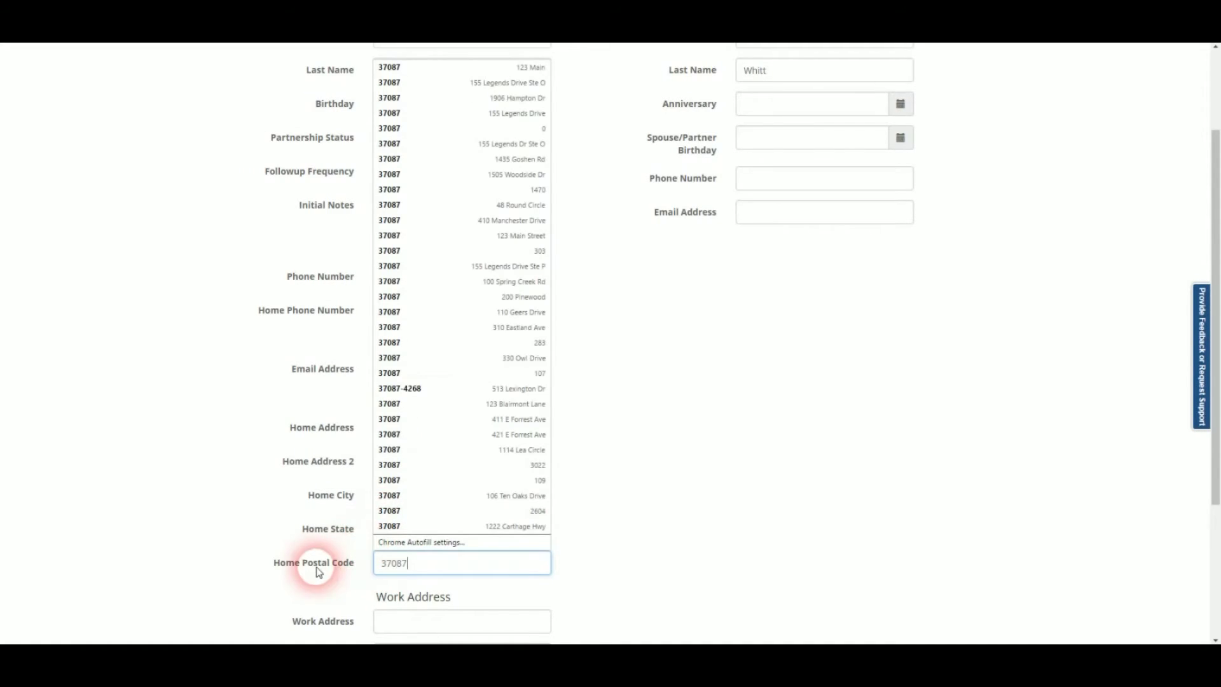
Correct the home state to TN.
scroll(318, 547, down, 2)
scroll(319, 533, down, 1)
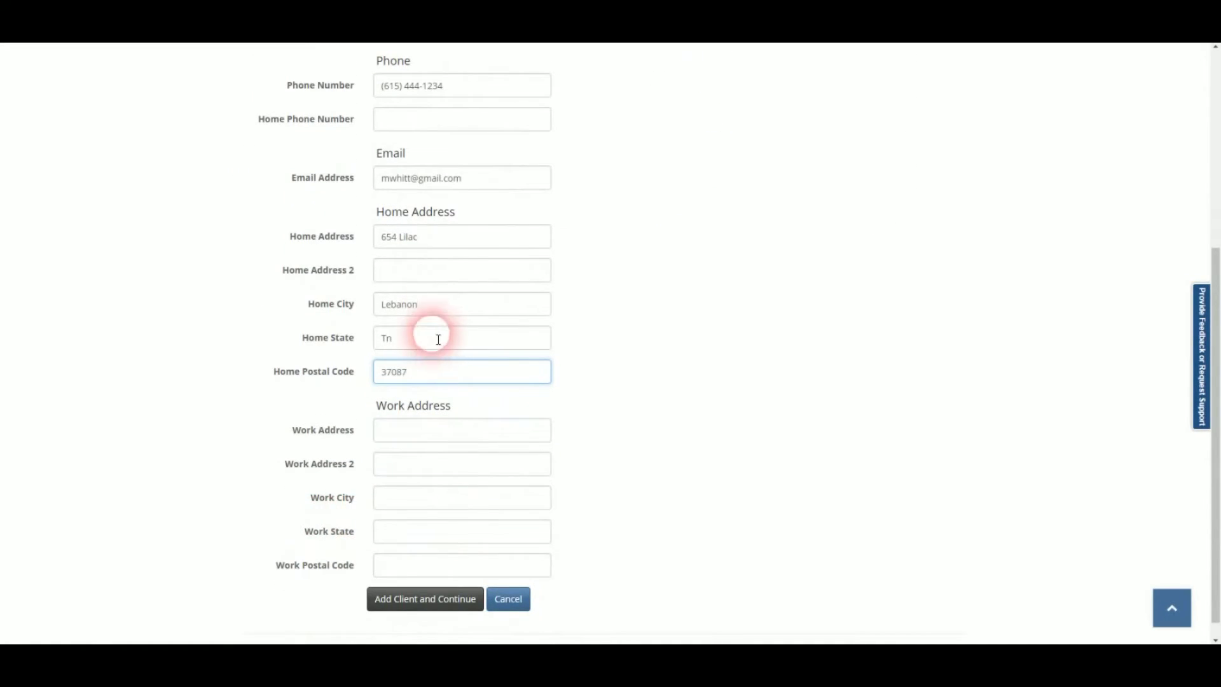
click(416, 342)
text(TN)
click(278, 456)
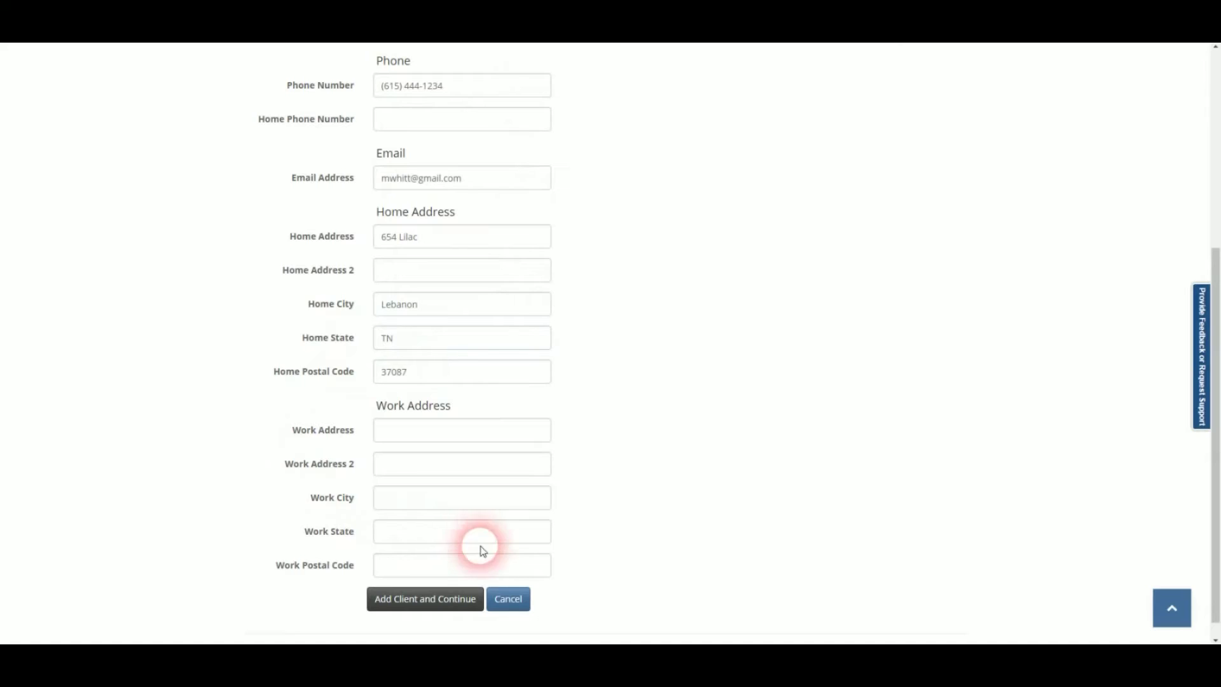
Save the new client and create their buyer listing with '-- No Property Yet --' as address.
click(425, 599)
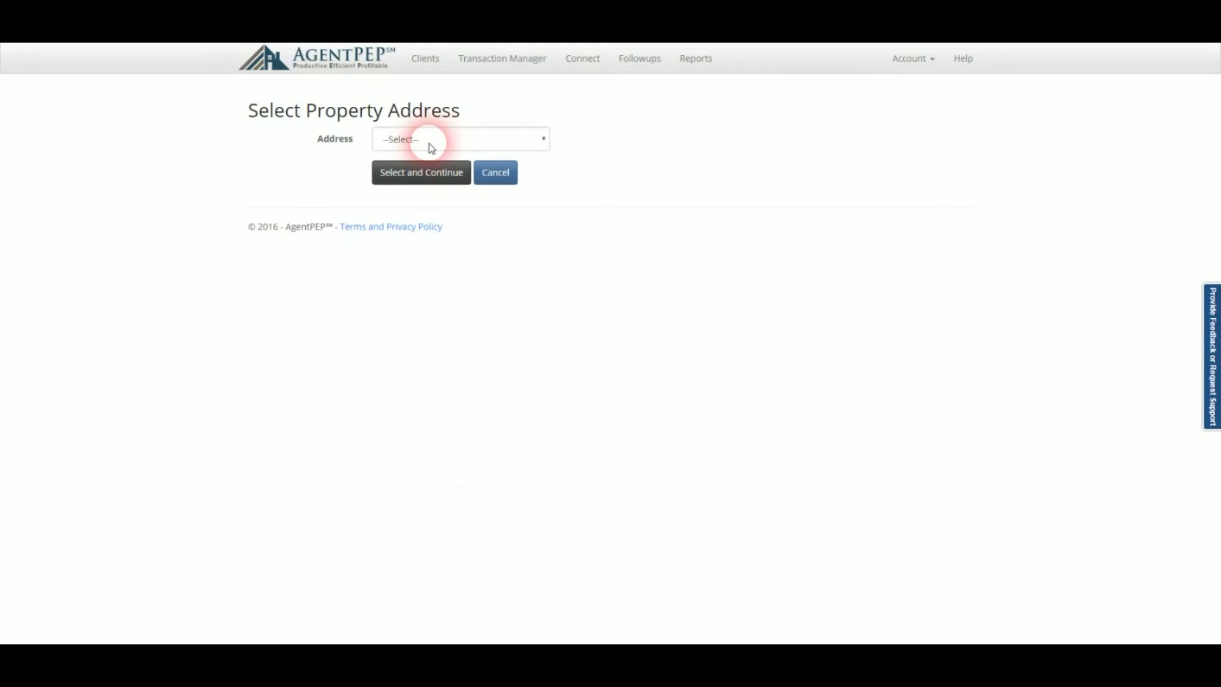
click(431, 147)
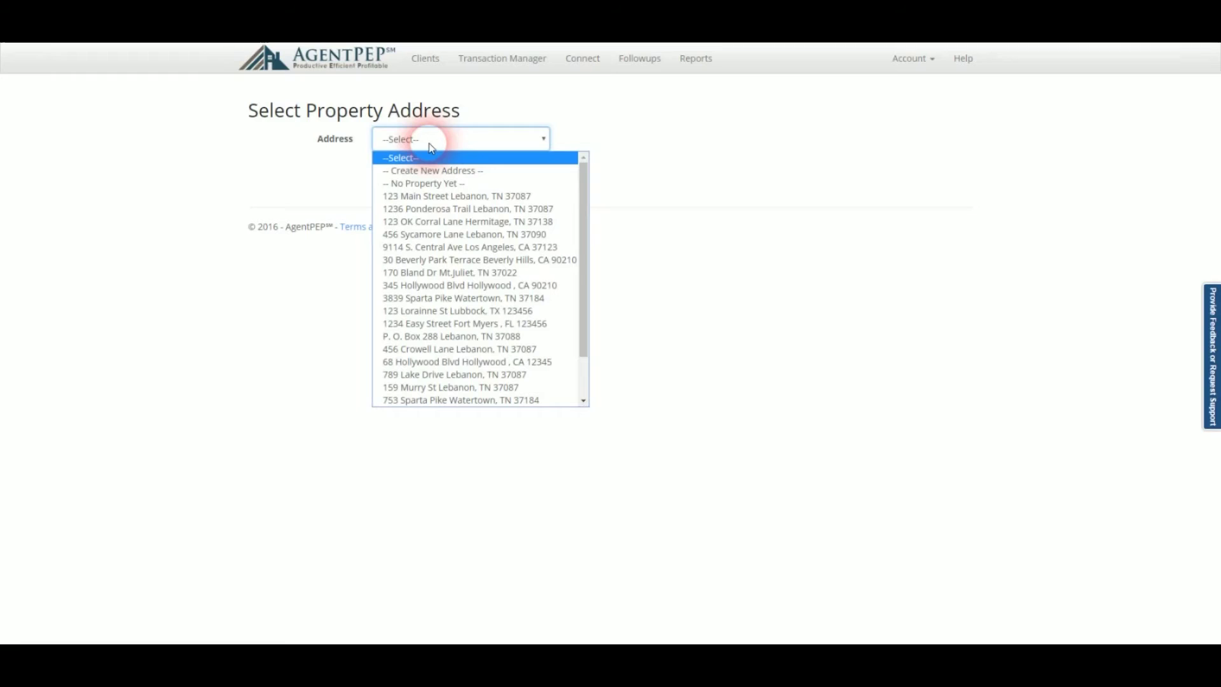
click(431, 186)
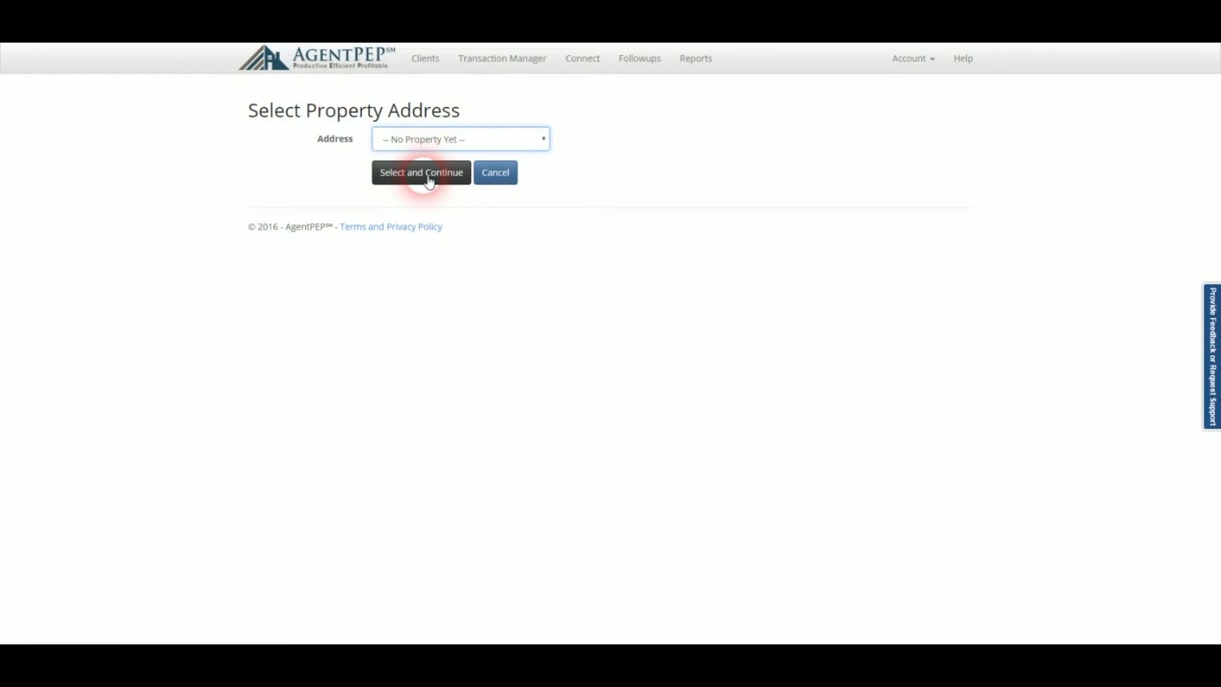
click(429, 181)
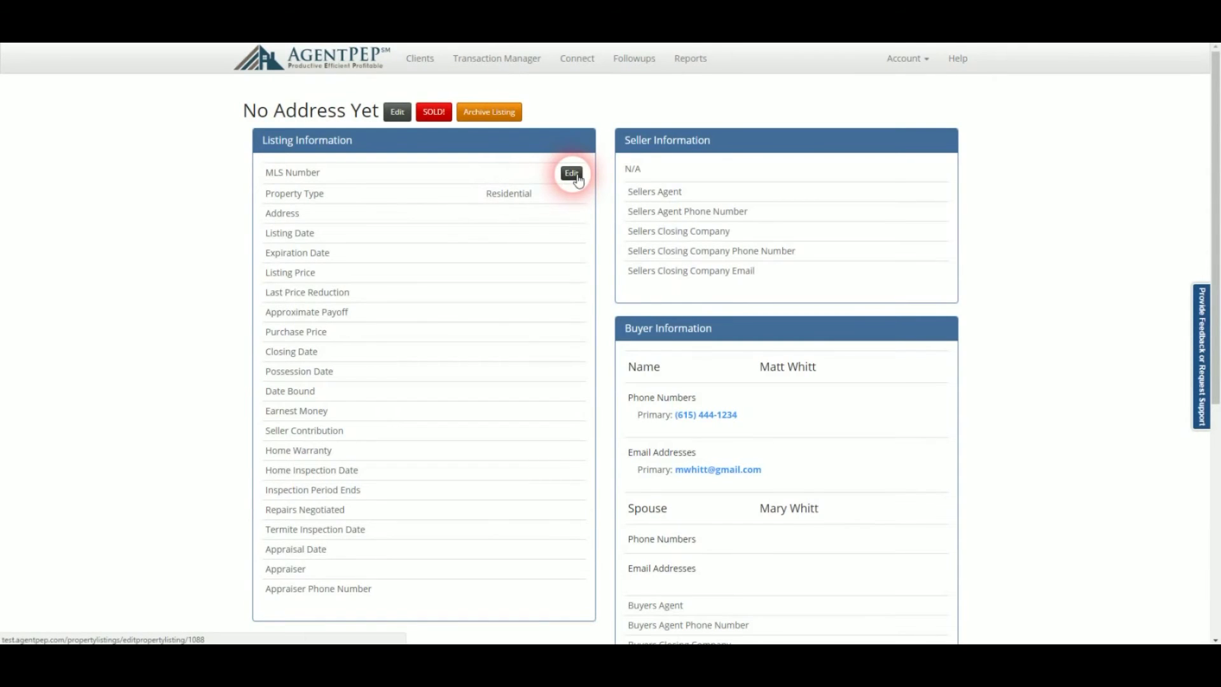
Review the new No Address Yet listing, then list the 11 sold properties in Transaction Manager.
scroll(538, 284, down, 3)
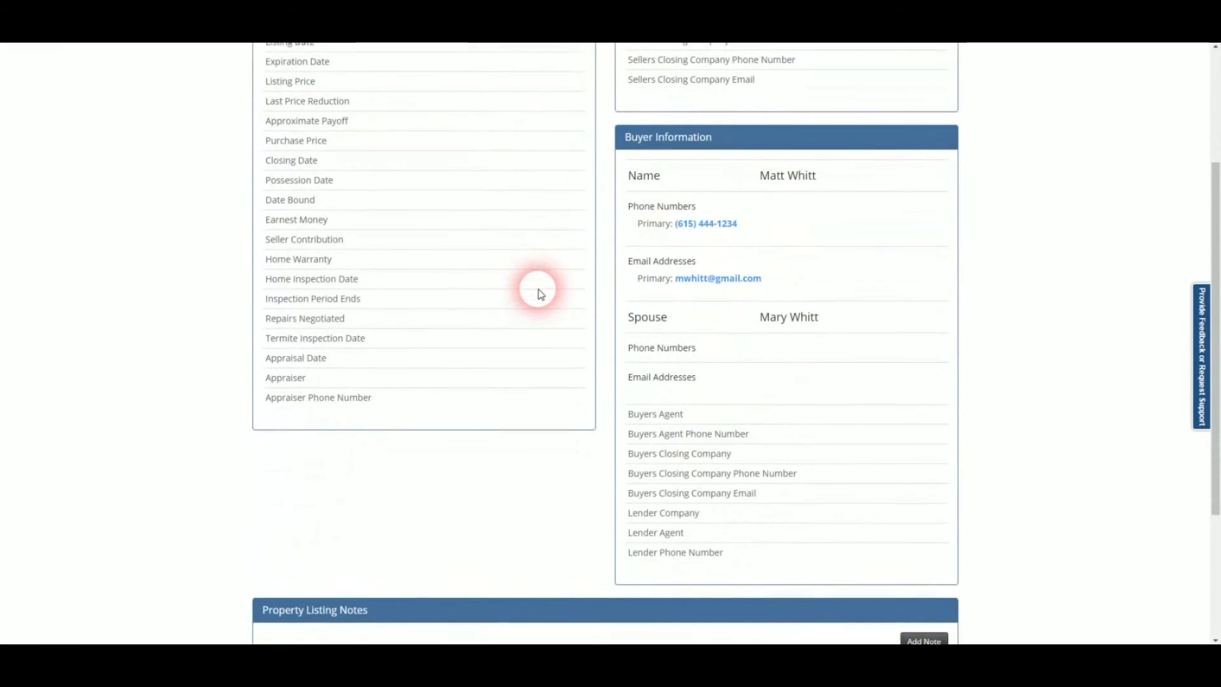
scroll(538, 292, down, 1)
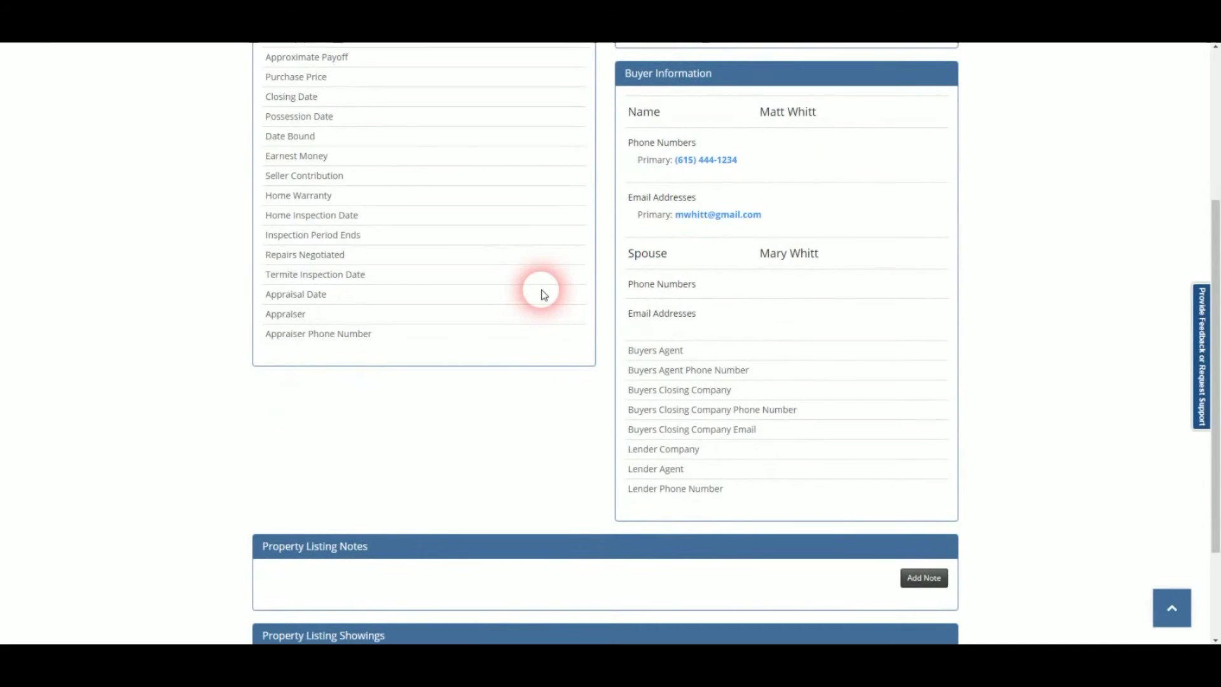
scroll(541, 293, down, 1)
scroll(541, 293, down, 1)
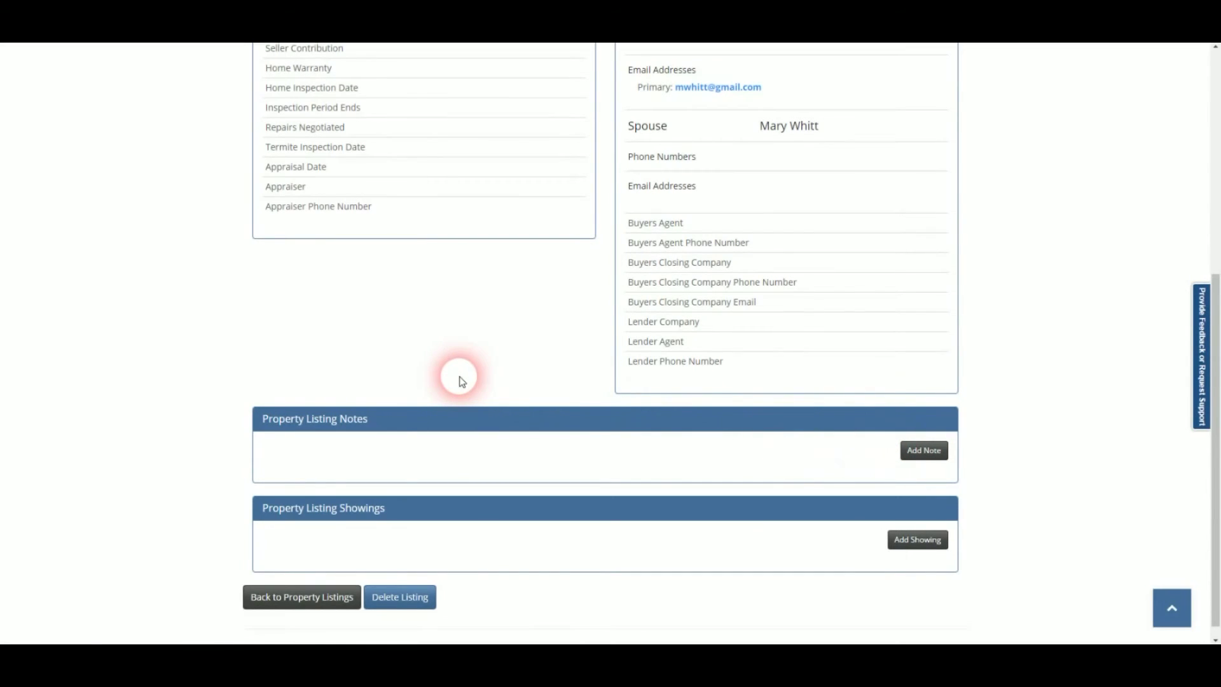
scroll(462, 380, up, 6)
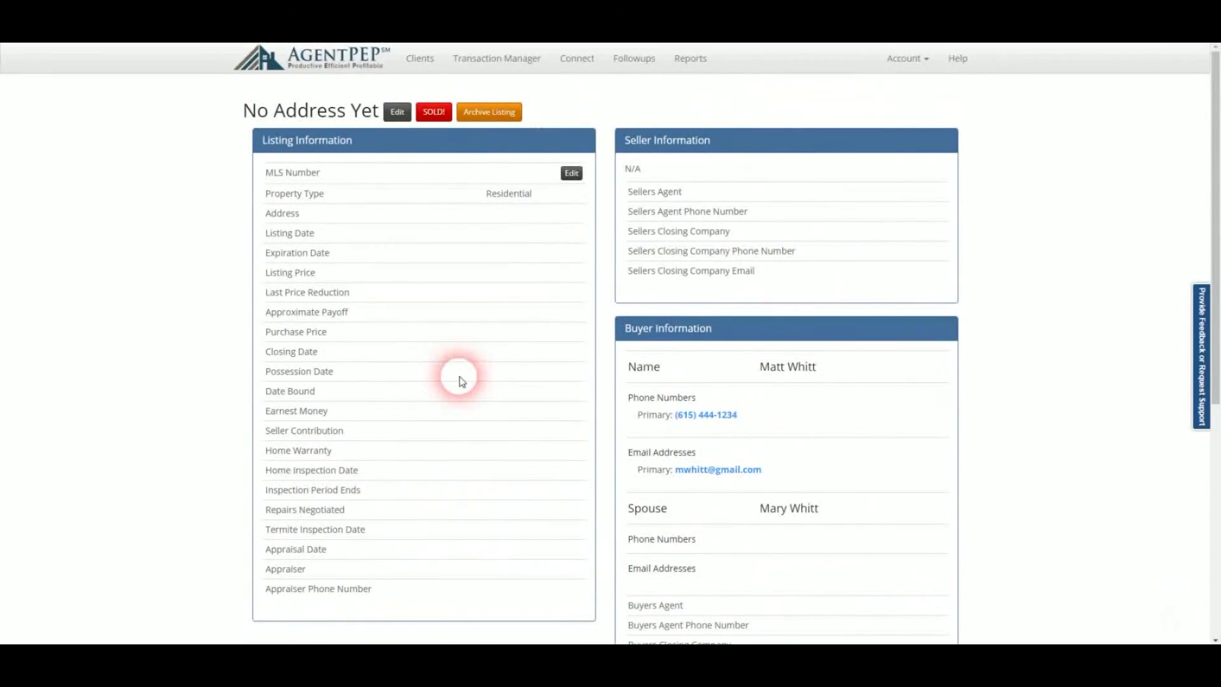
click(486, 64)
click(383, 162)
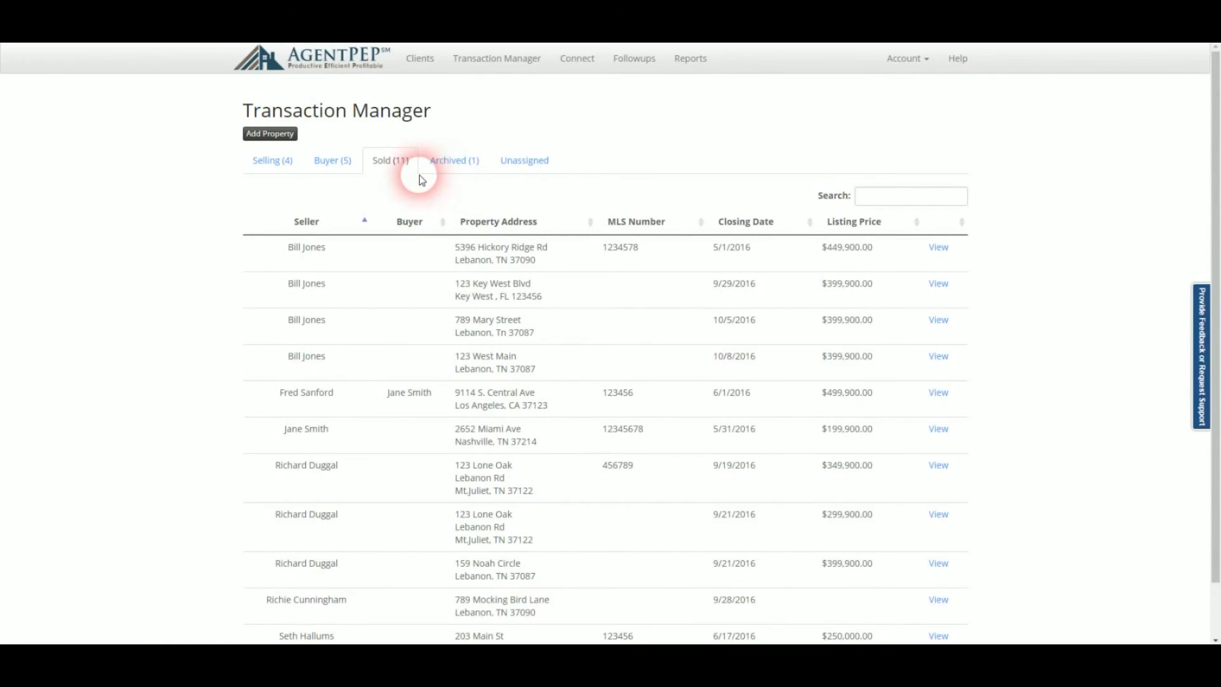
Archive the Liberty Lane listing from the Selling list, leaving 3 properties for sale.
click(272, 164)
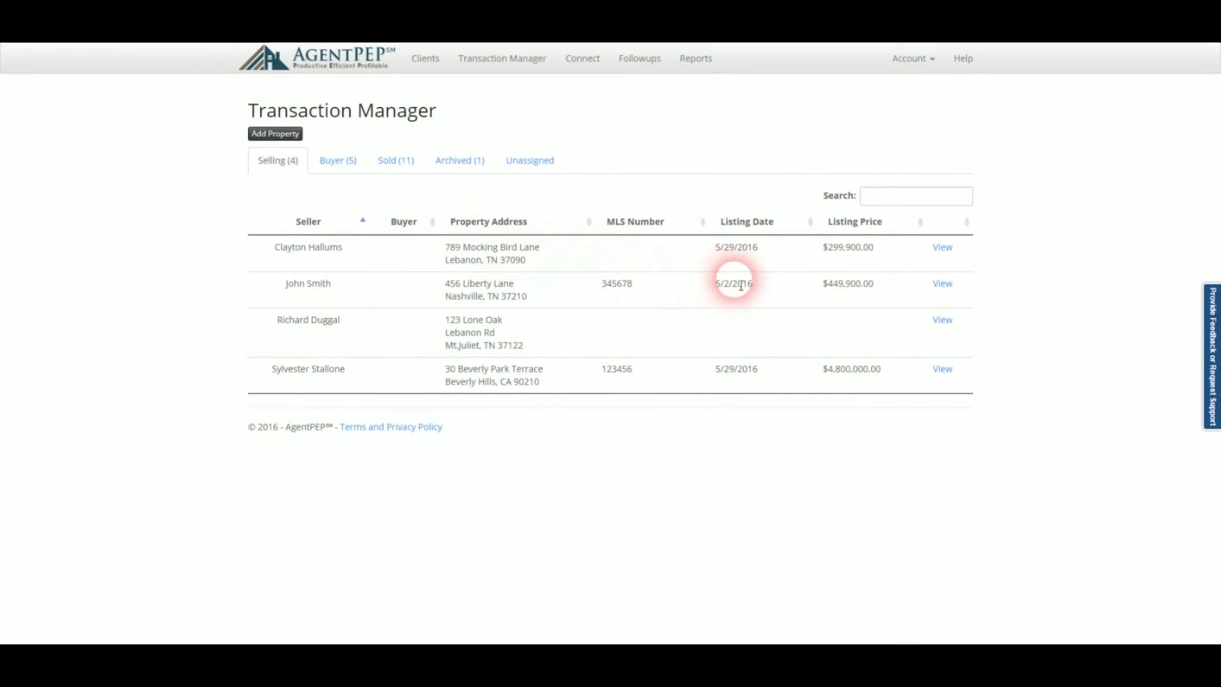
click(942, 285)
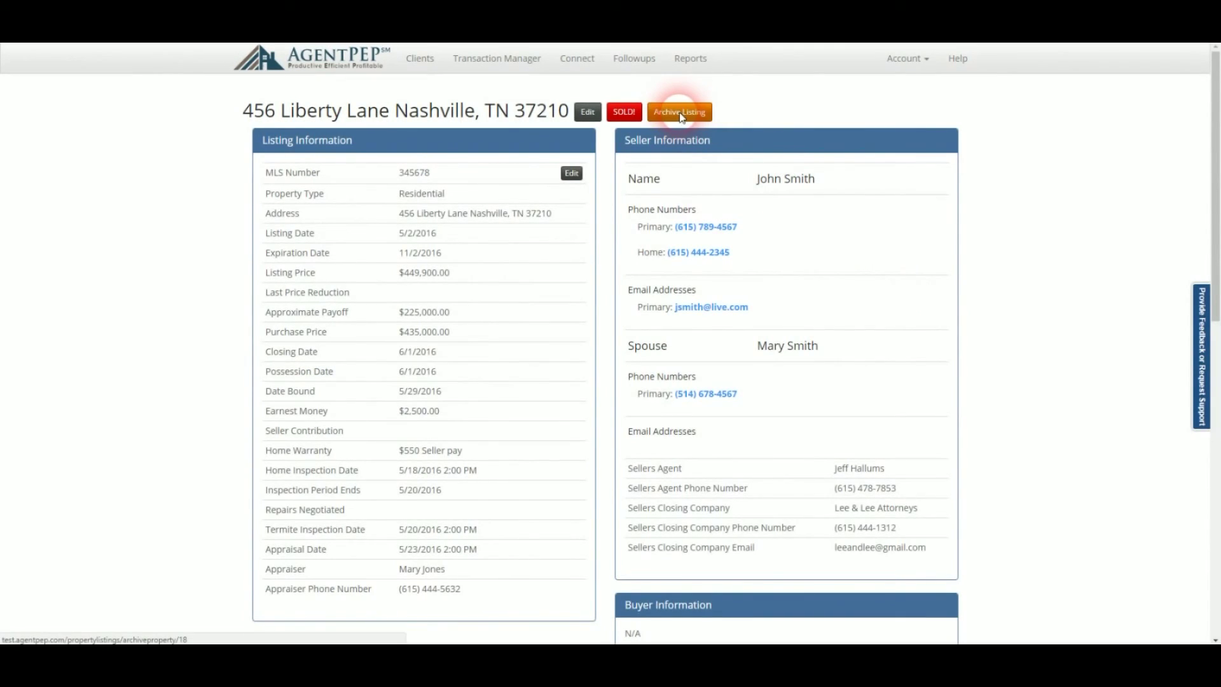
click(680, 113)
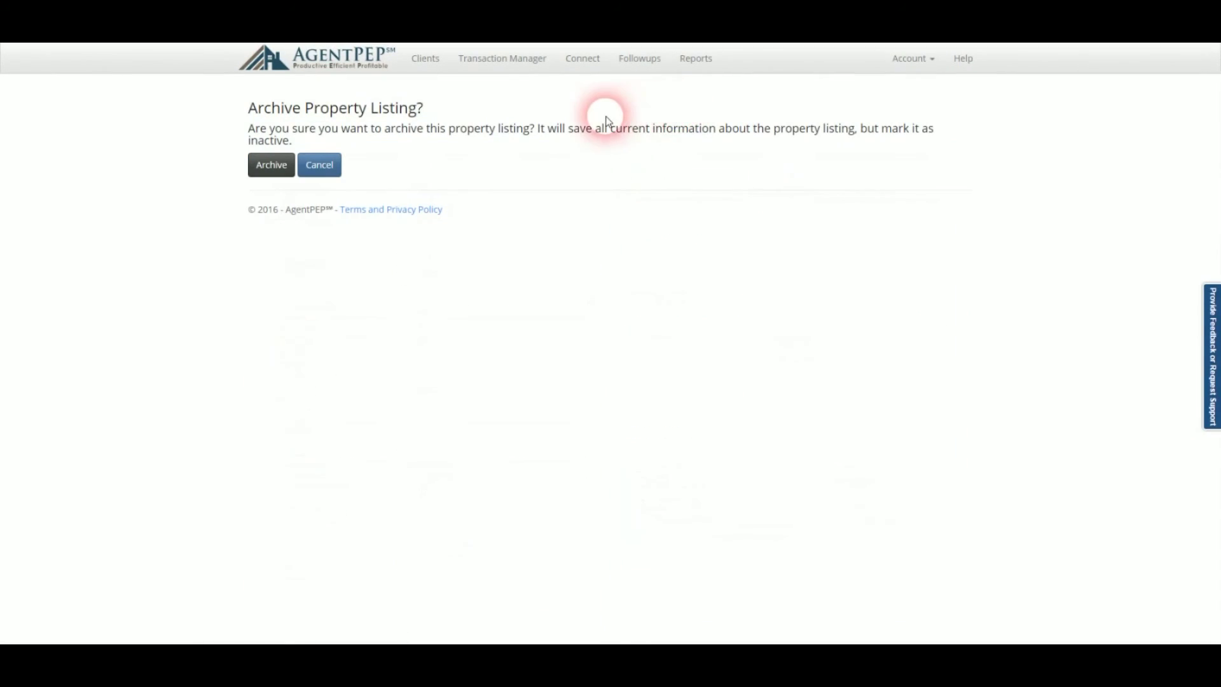
click(282, 169)
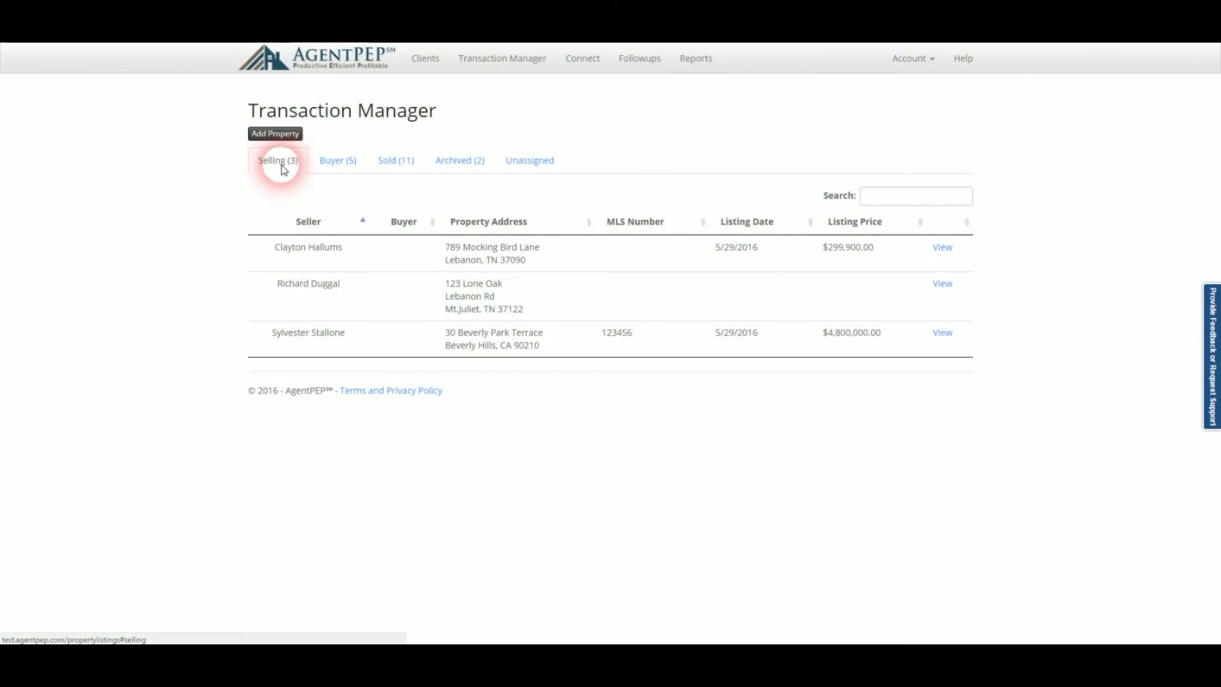
Reactivate the archived Liberty Lane listing, bringing the Selling list back to 4 properties.
click(456, 168)
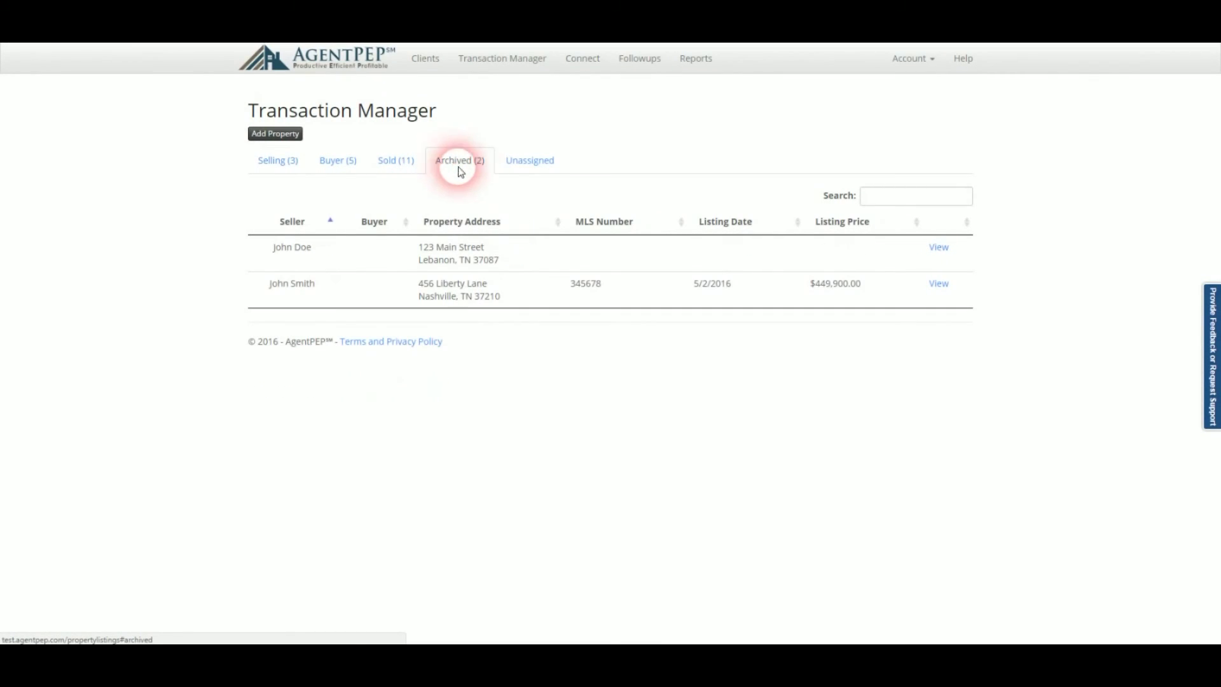
click(938, 284)
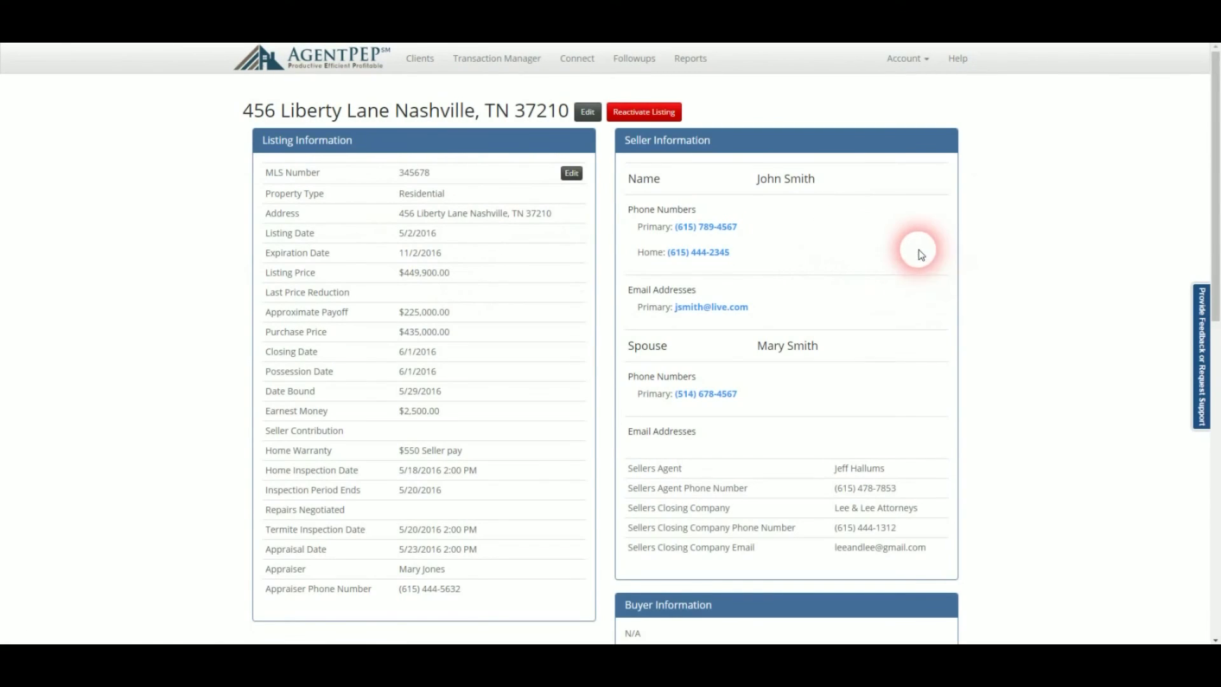
click(645, 116)
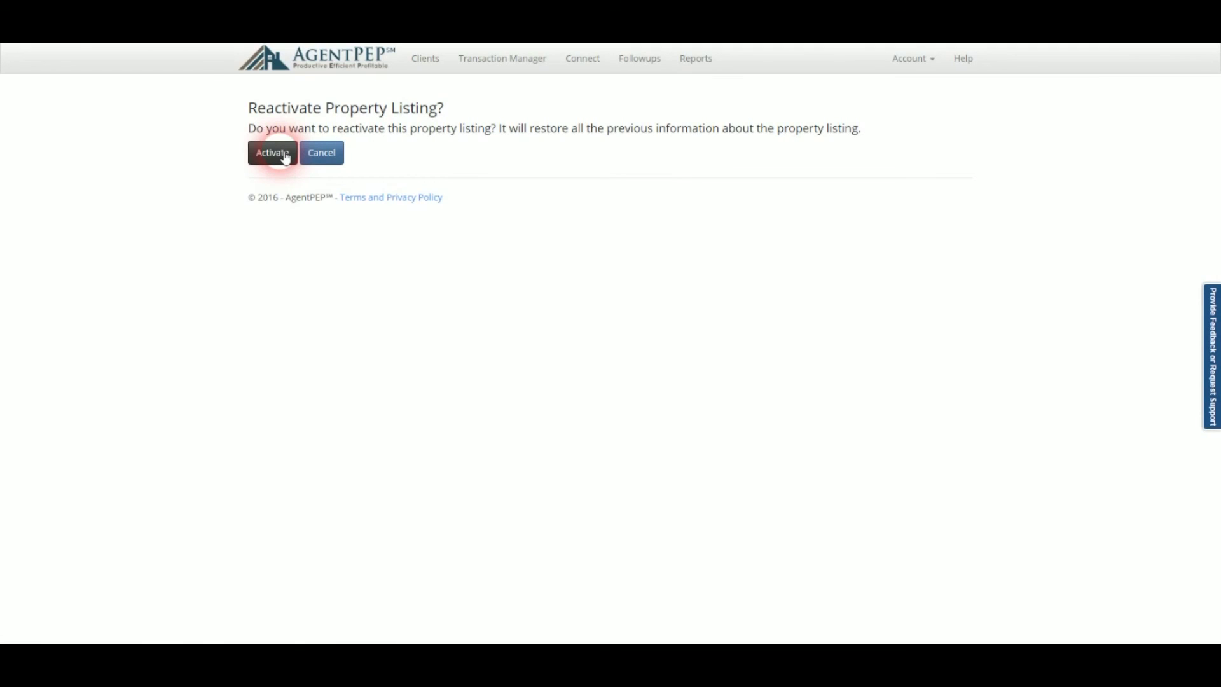
click(284, 156)
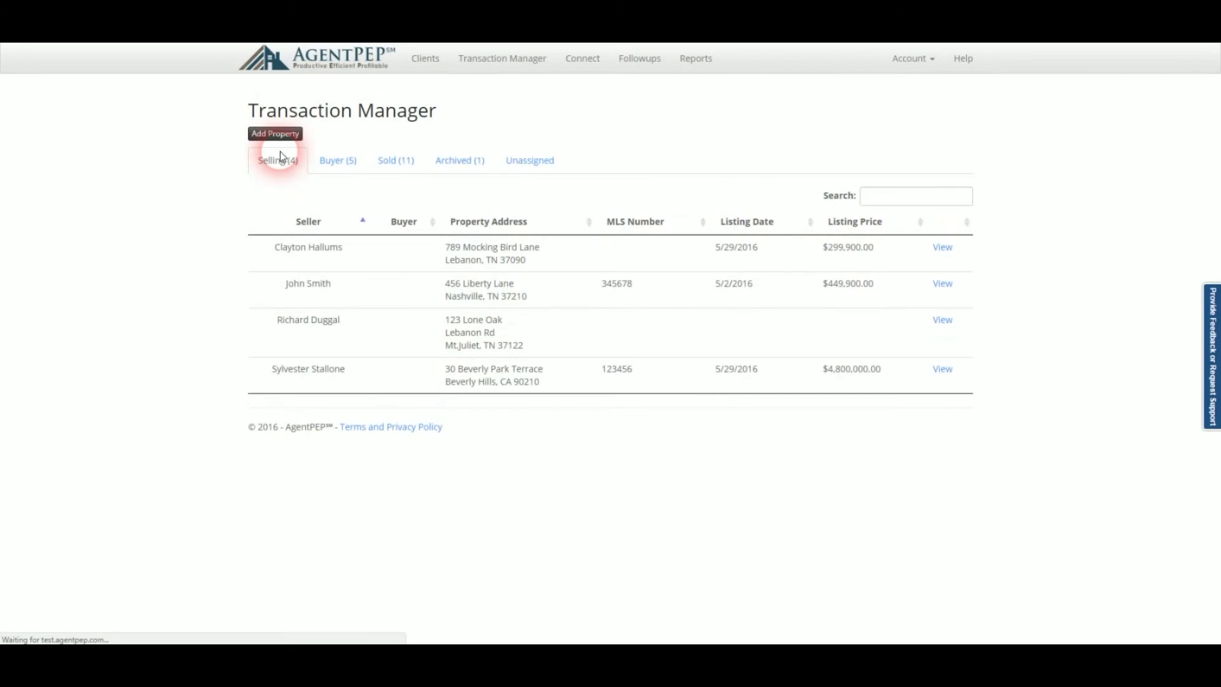
click(331, 285)
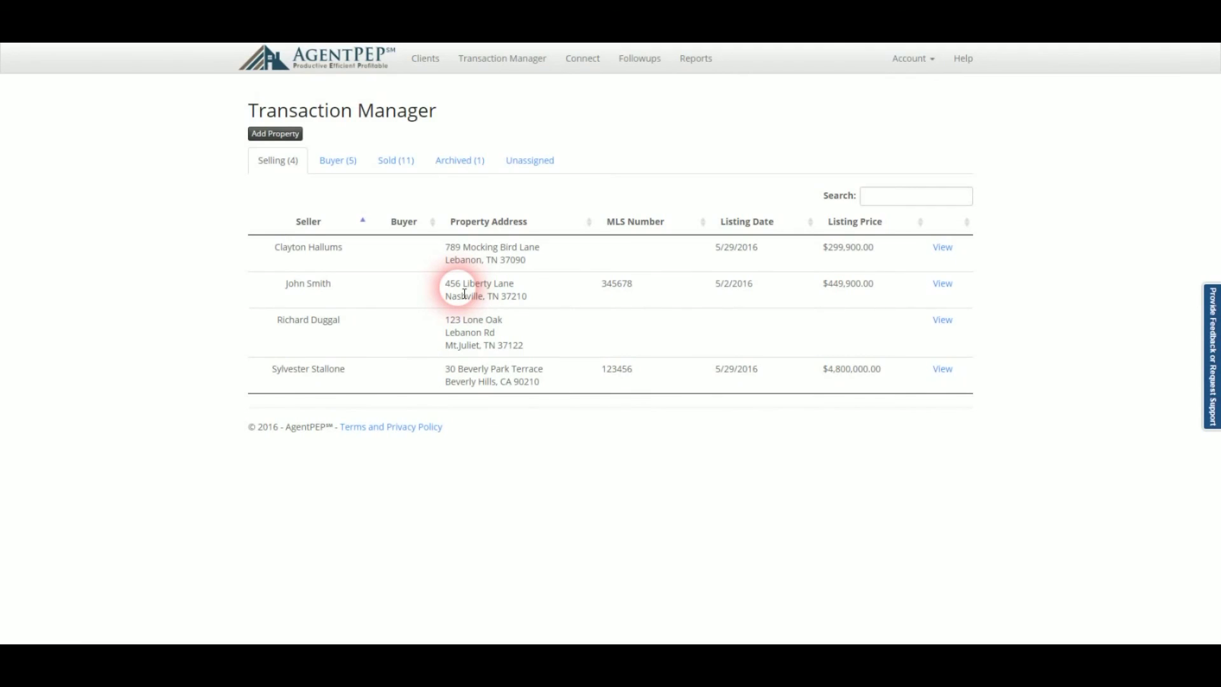
click(1214, 361)
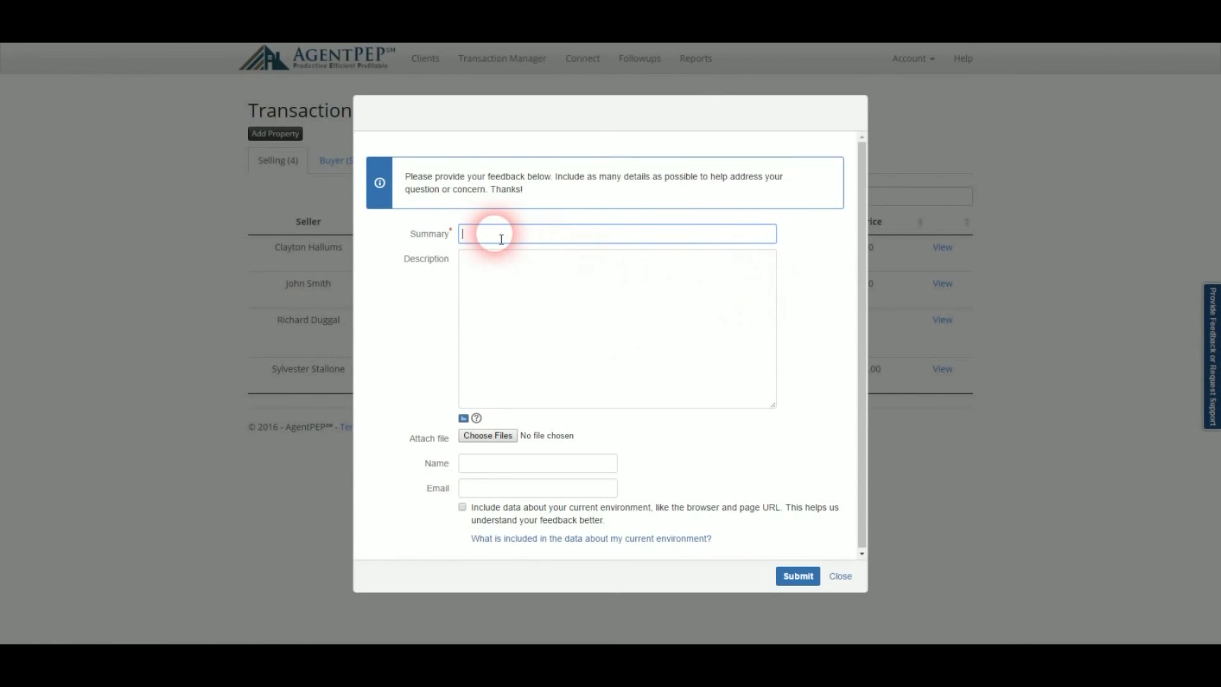
click(839, 575)
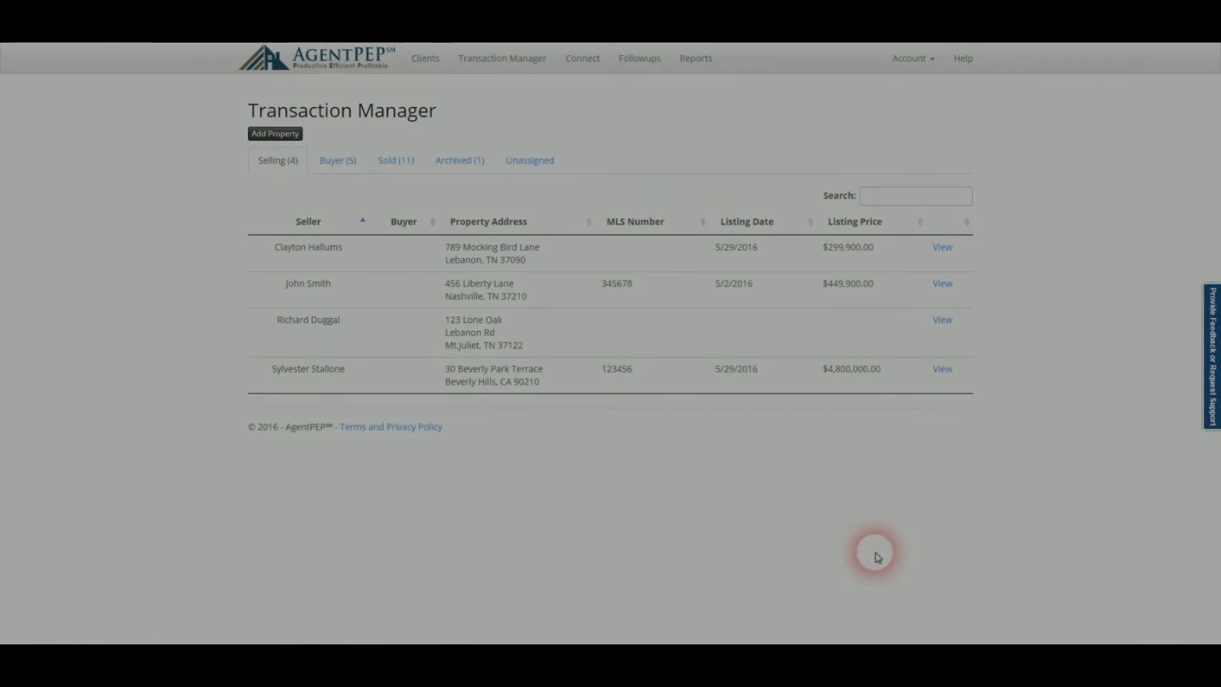